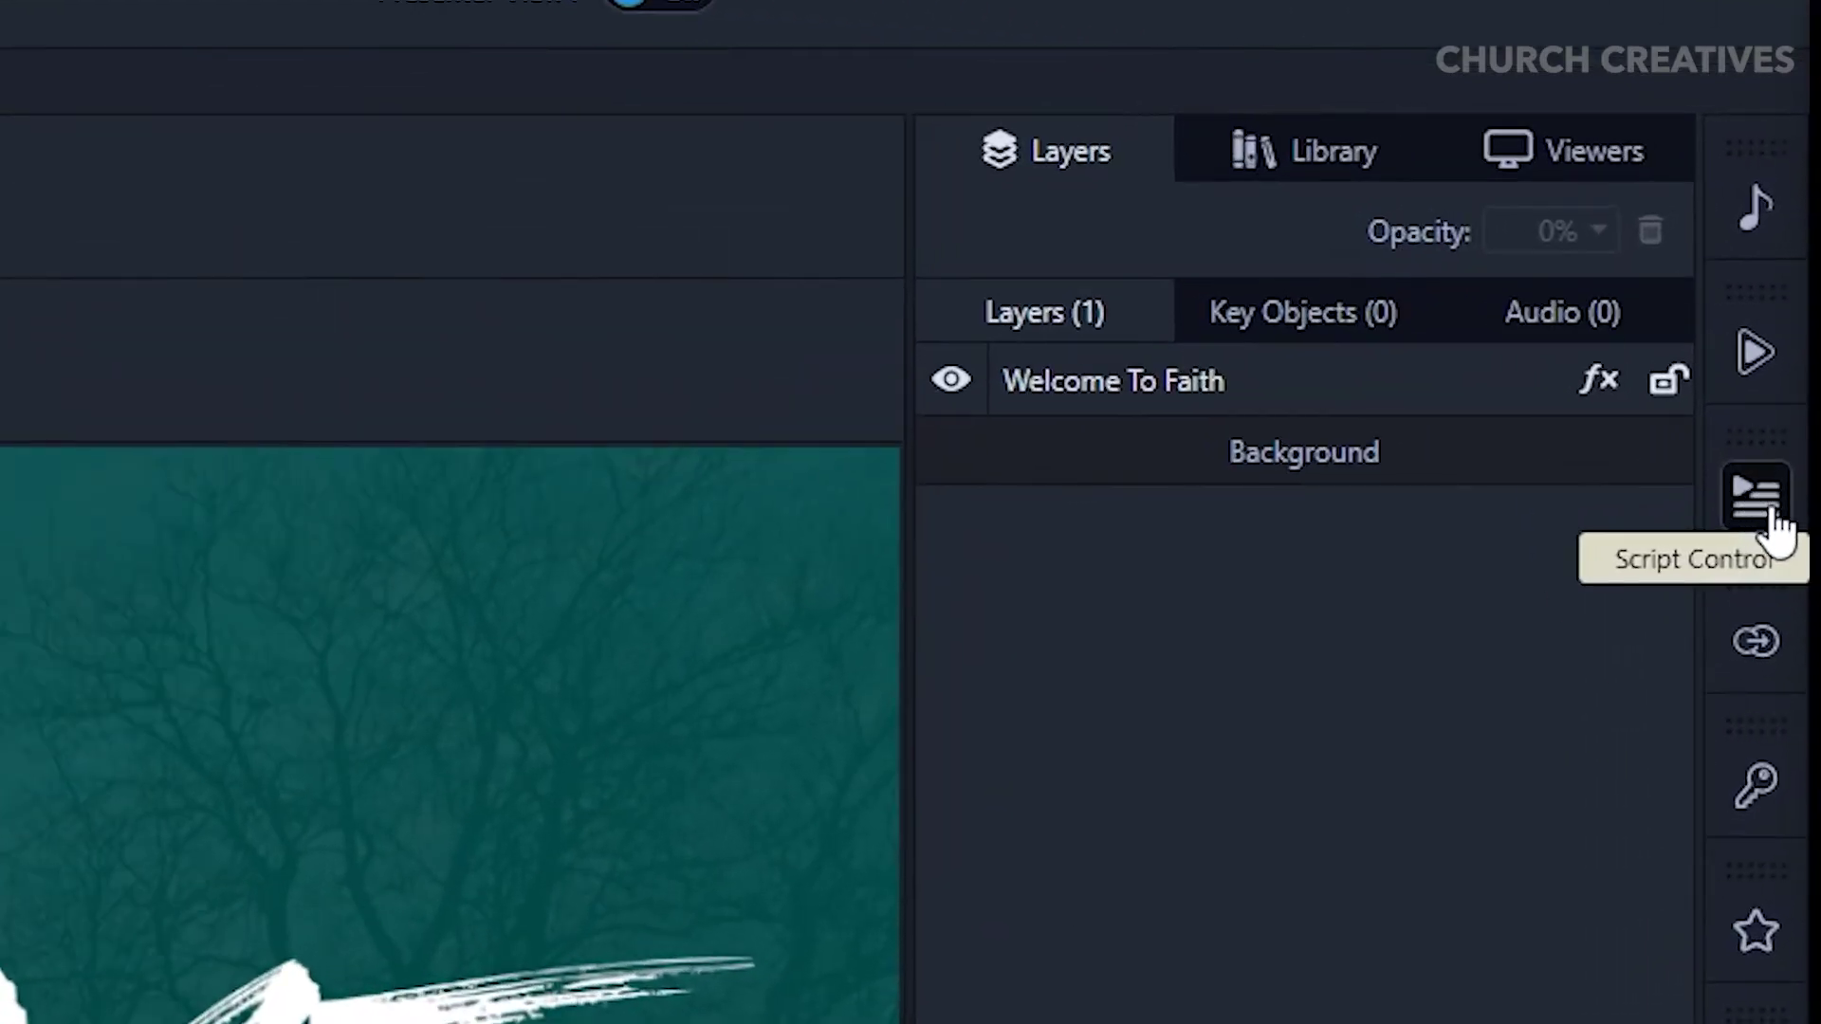
In Script Control, enable 'After the current cue play' and pick Pre Service - Loop as the next cue.
left_click(1759, 498)
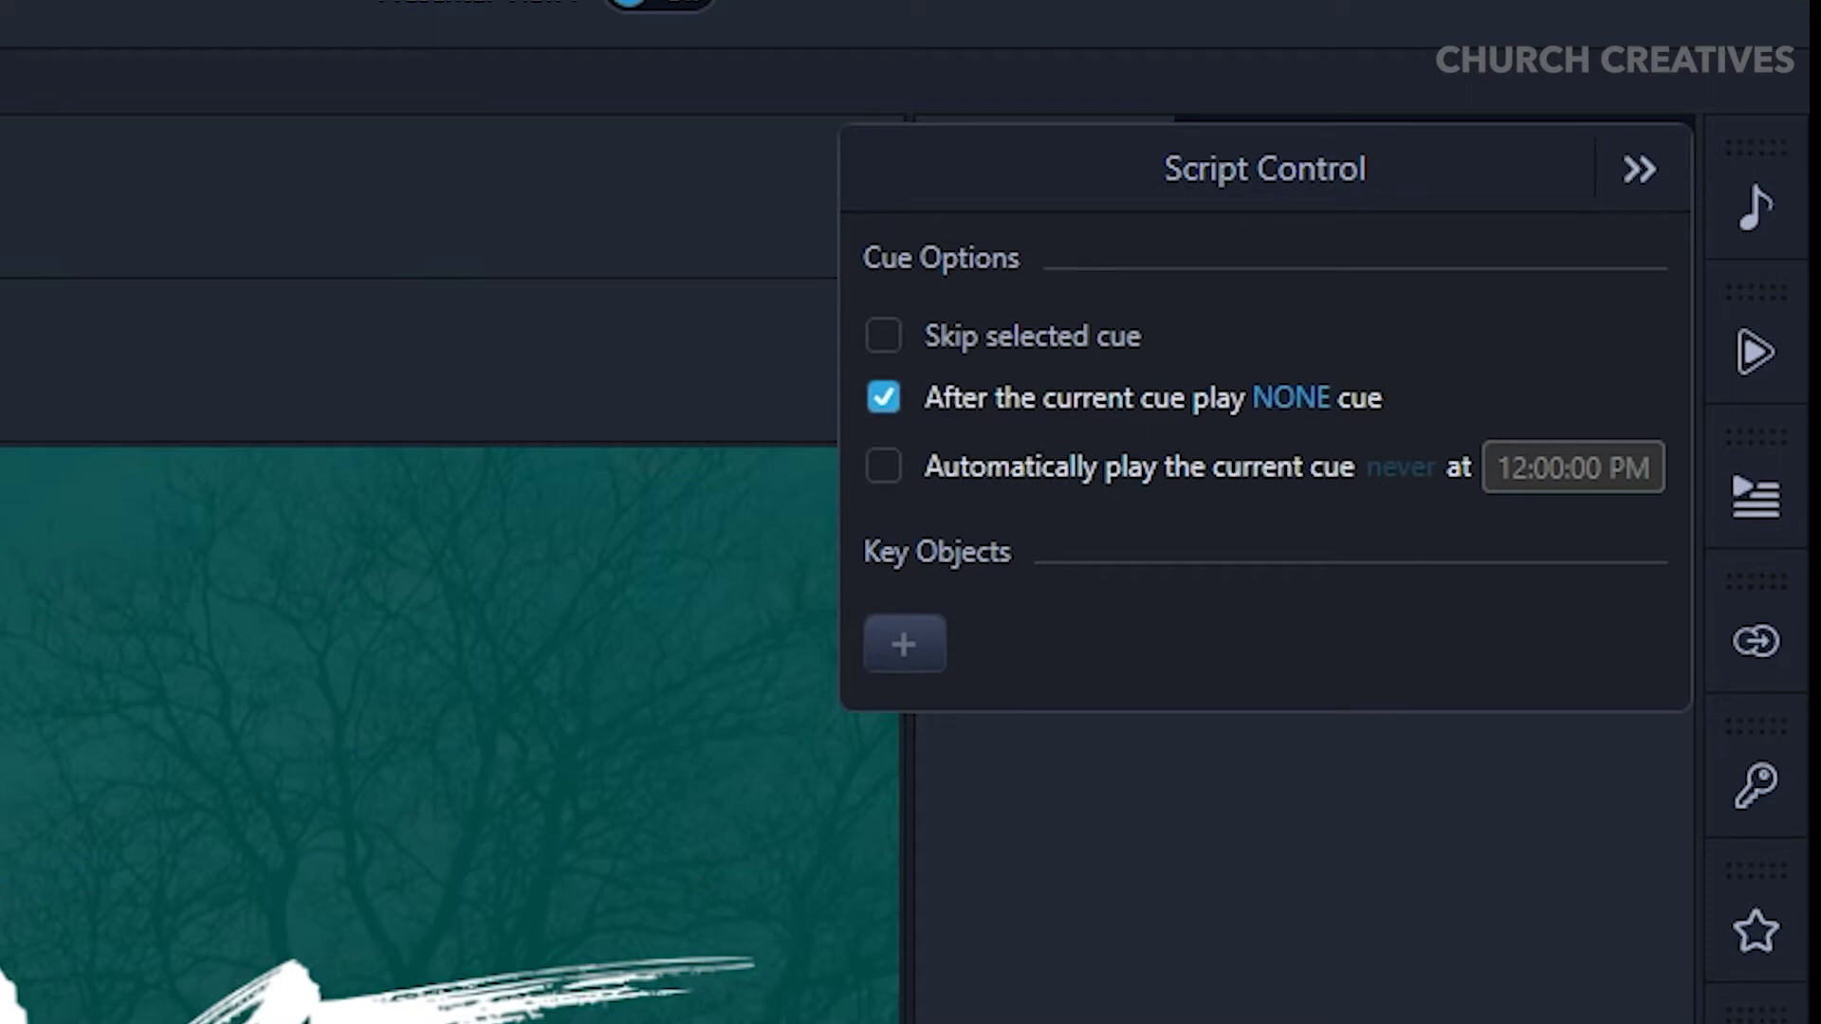
left_click(1288, 400)
left_click(1309, 445)
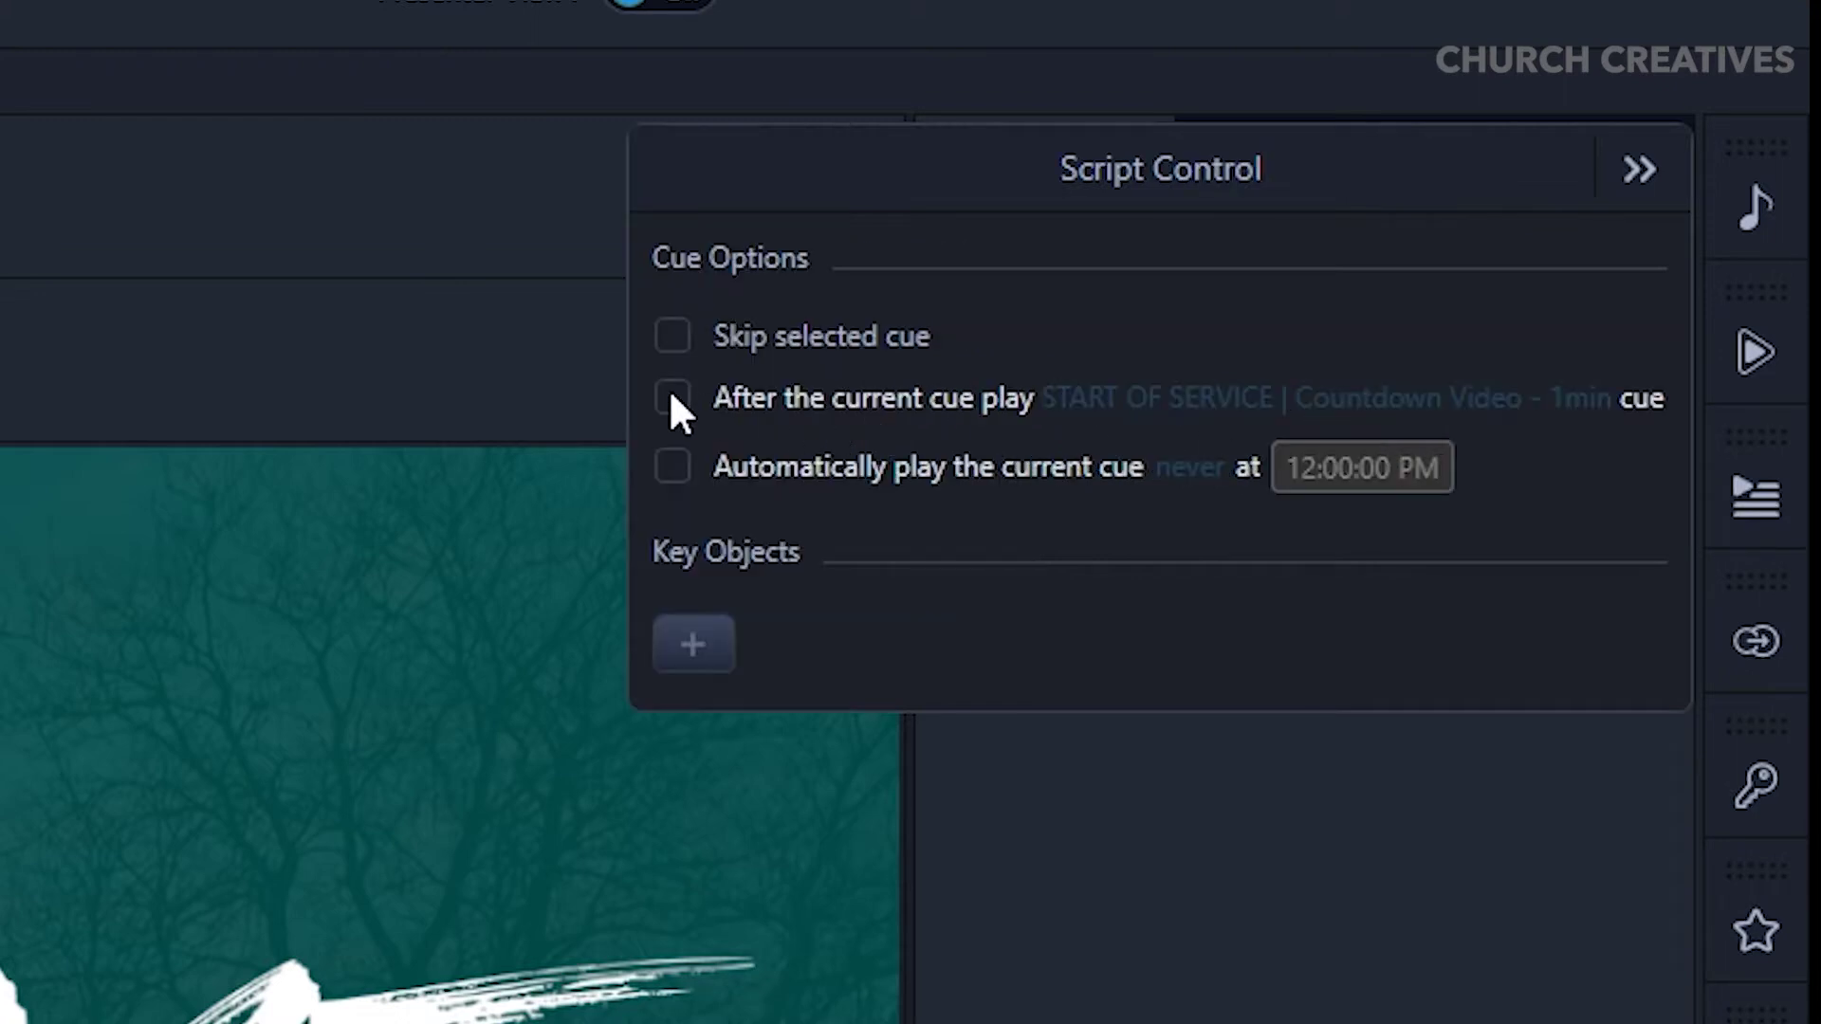
left_click(673, 396)
left_click(1106, 406)
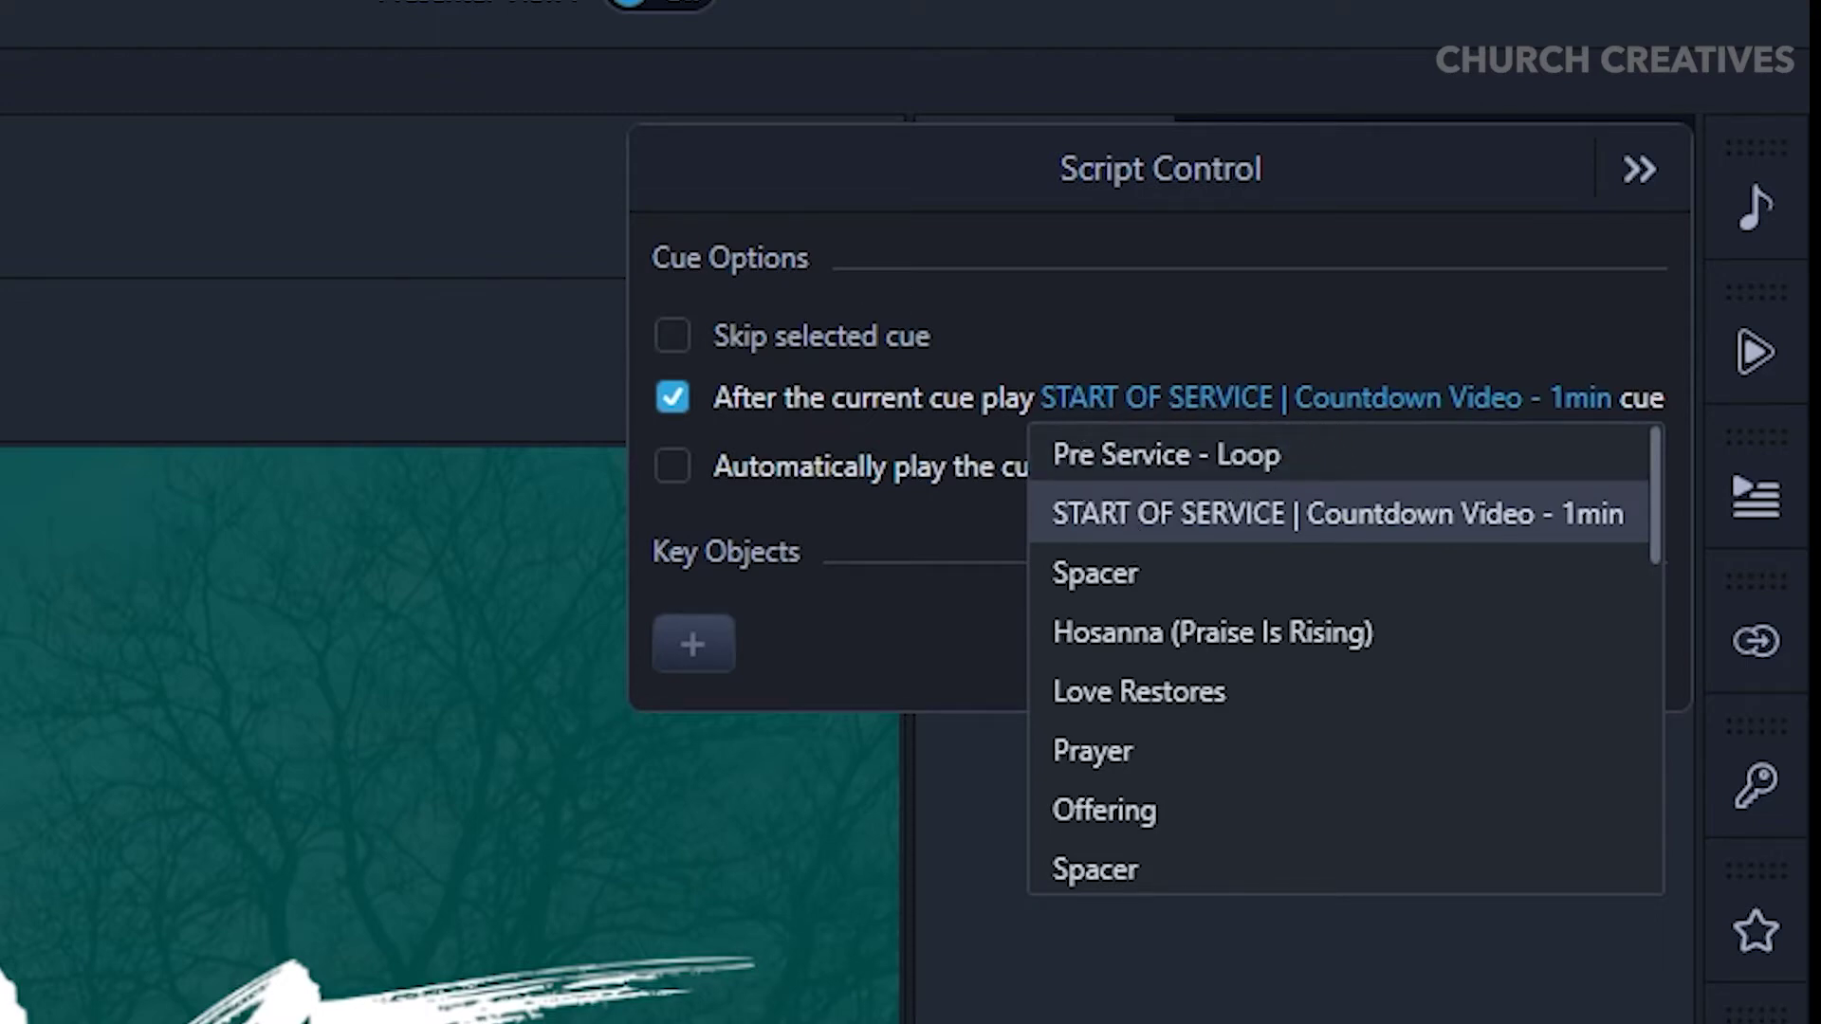
left_click(1167, 456)
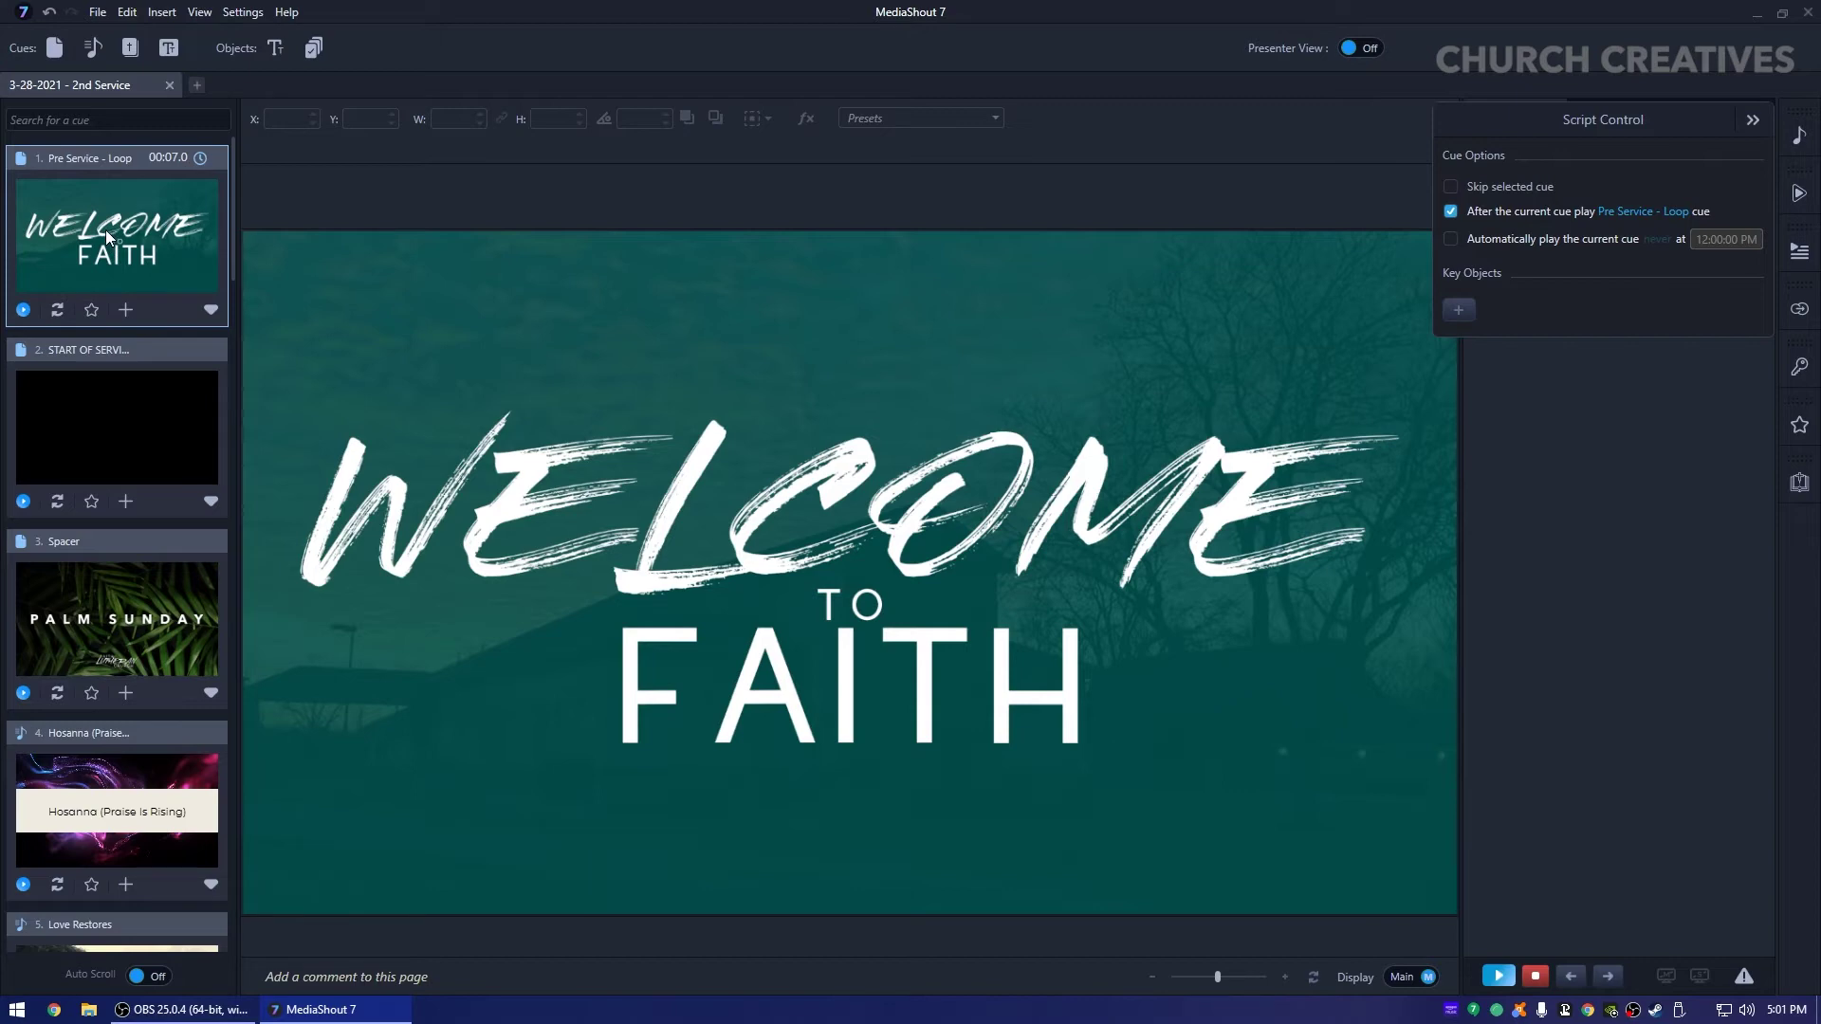
Play Pre Service - Loop live through Follow Us and Ways to Give, then collapse its slides.
double_click(106, 228)
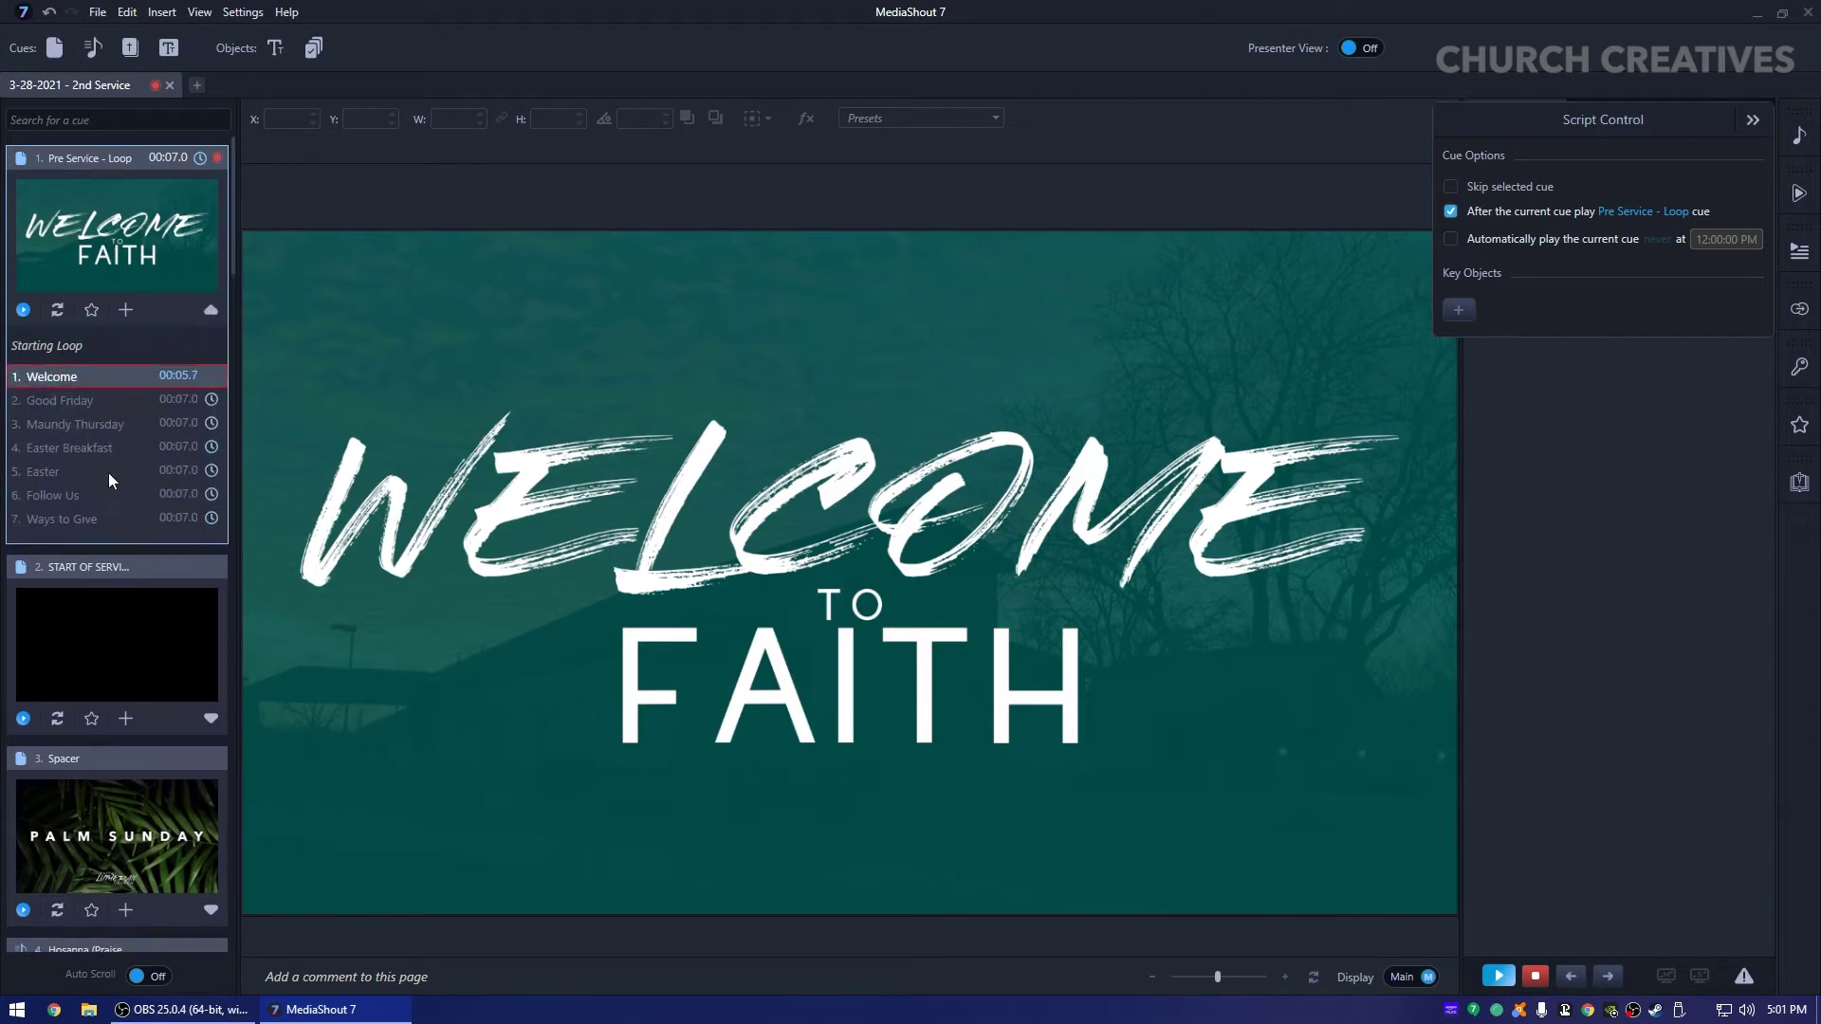
double_click(76, 498)
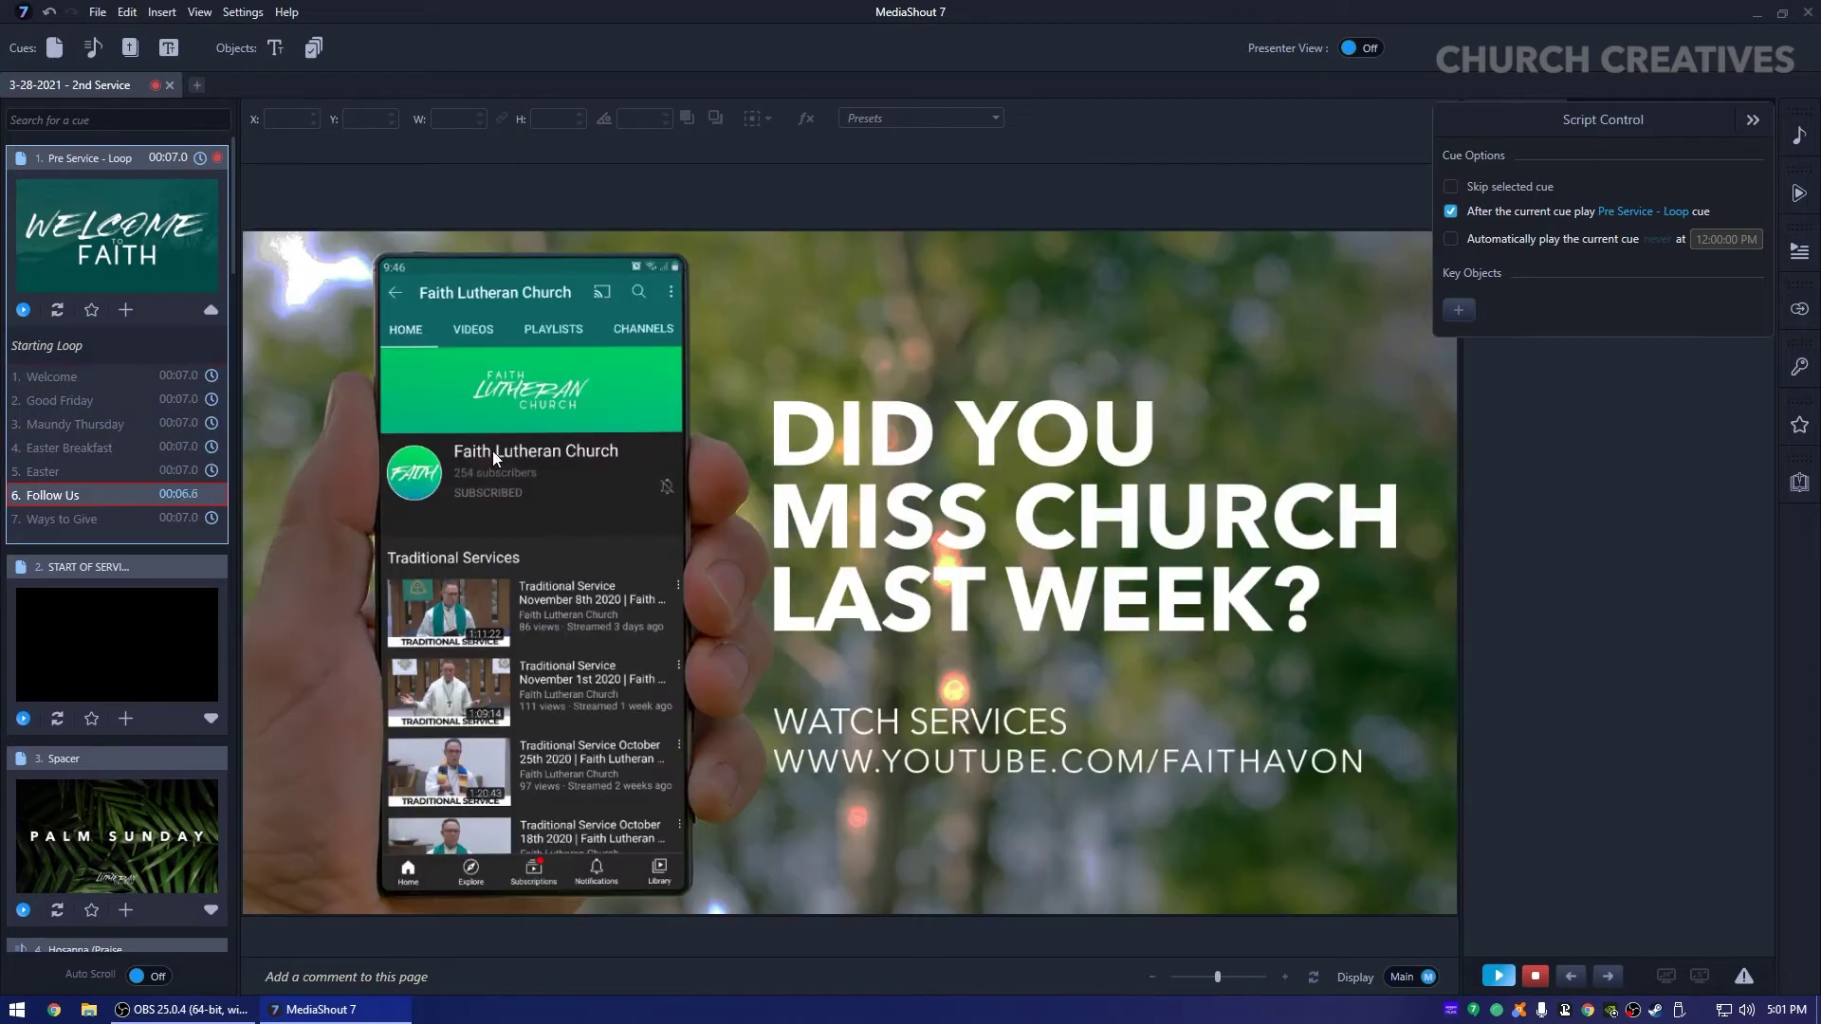
left_click(1753, 120)
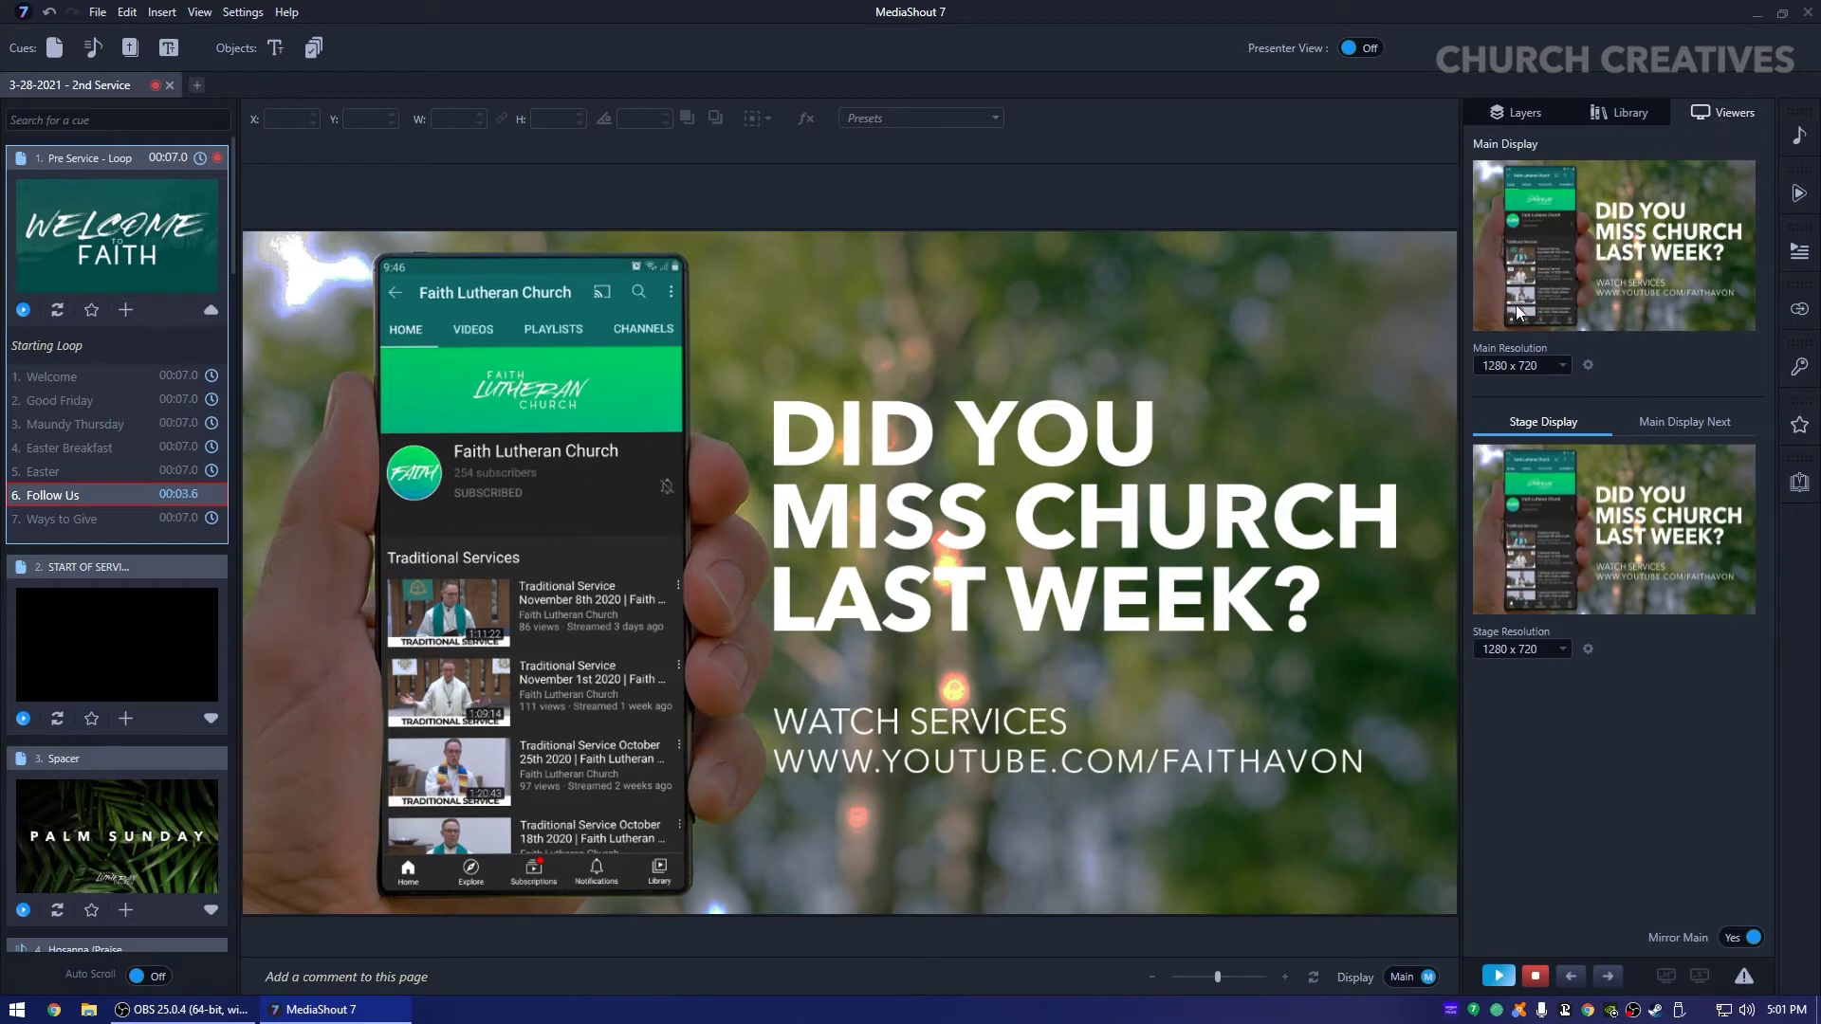
left_click(174, 522)
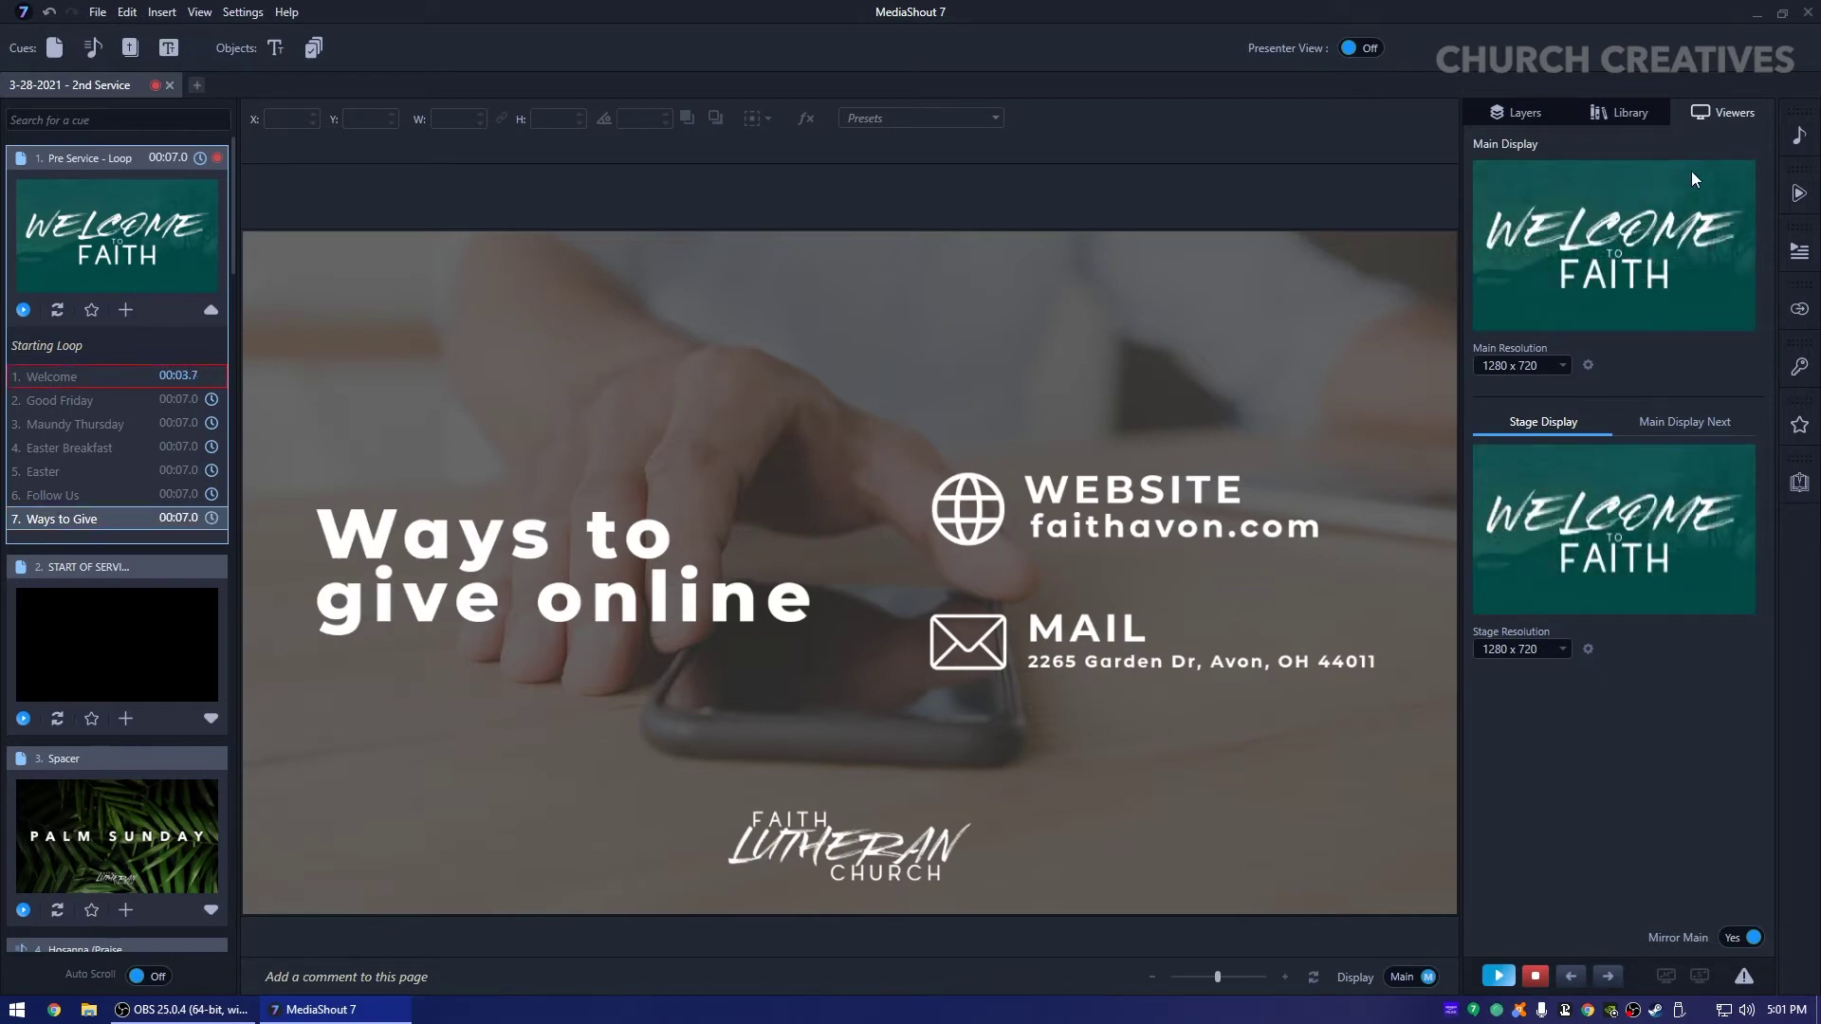
left_click(209, 312)
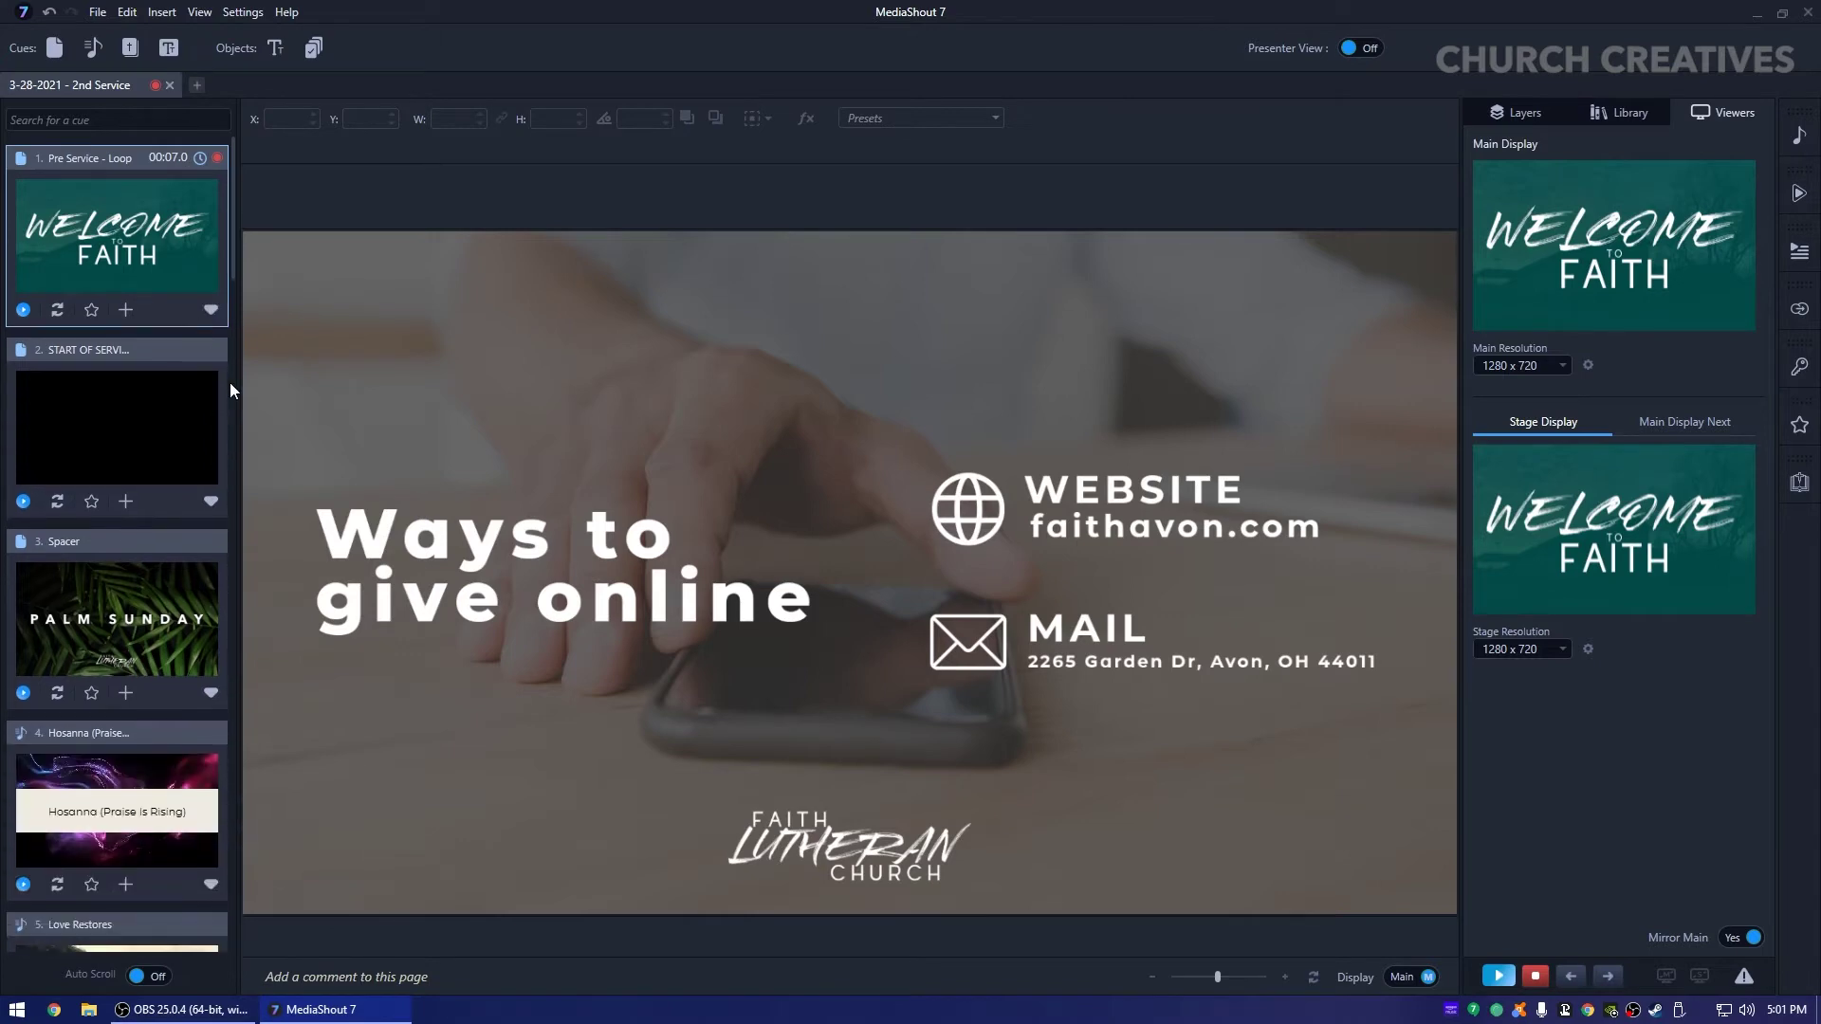
Send Palm Sunday Spacer live, then set START OF SERVICE to auto-play every day at 05:01:00 PM.
left_click(134, 616)
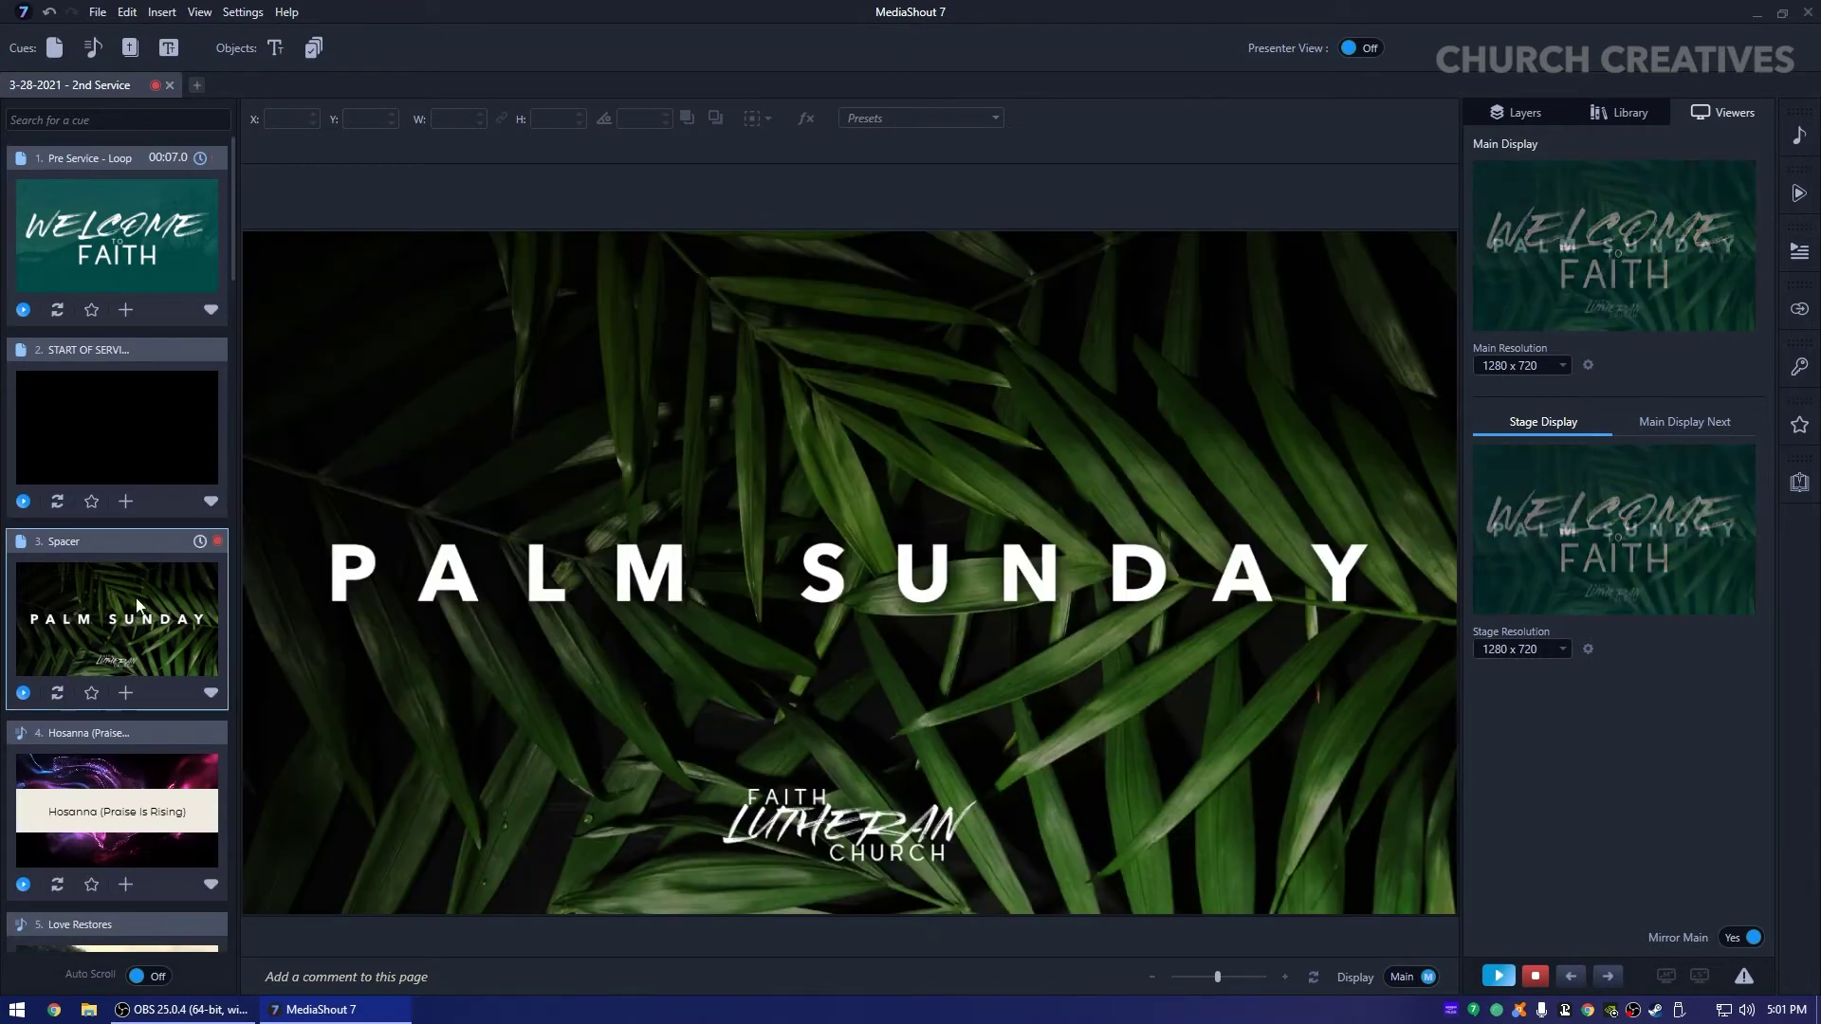
left_click(160, 412)
left_click(1799, 251)
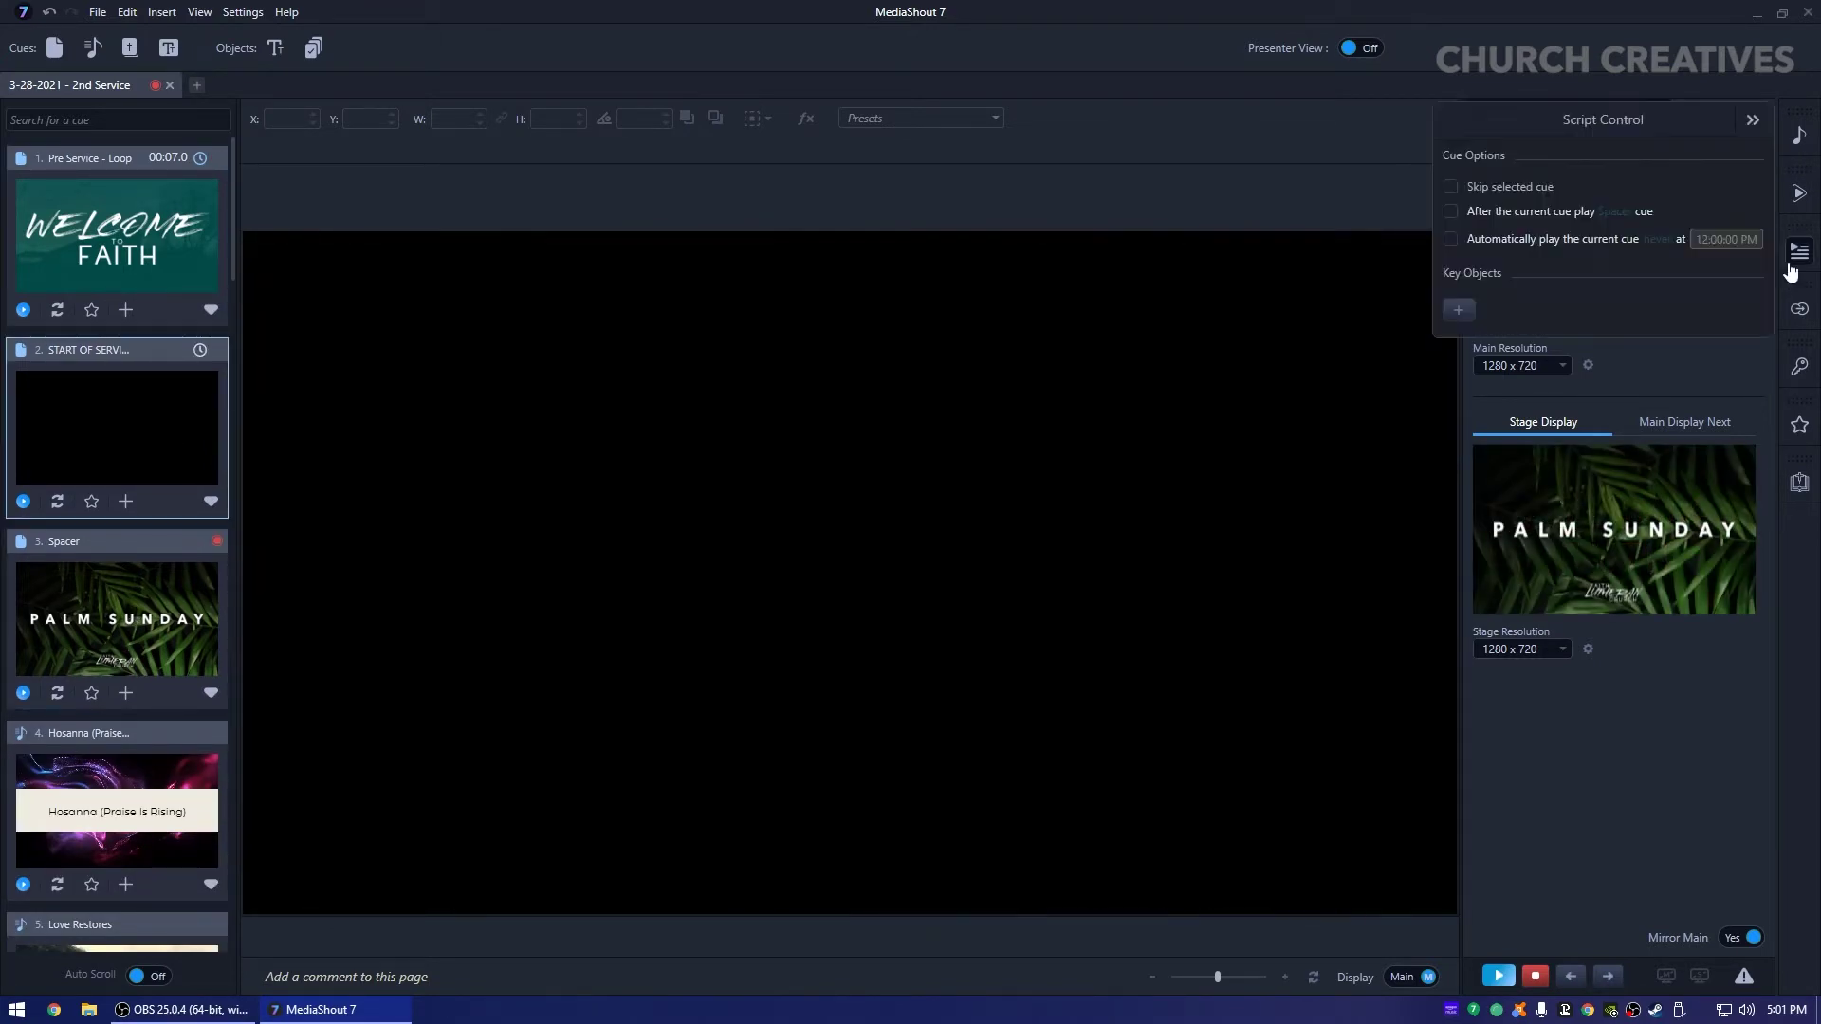
left_click(1453, 240)
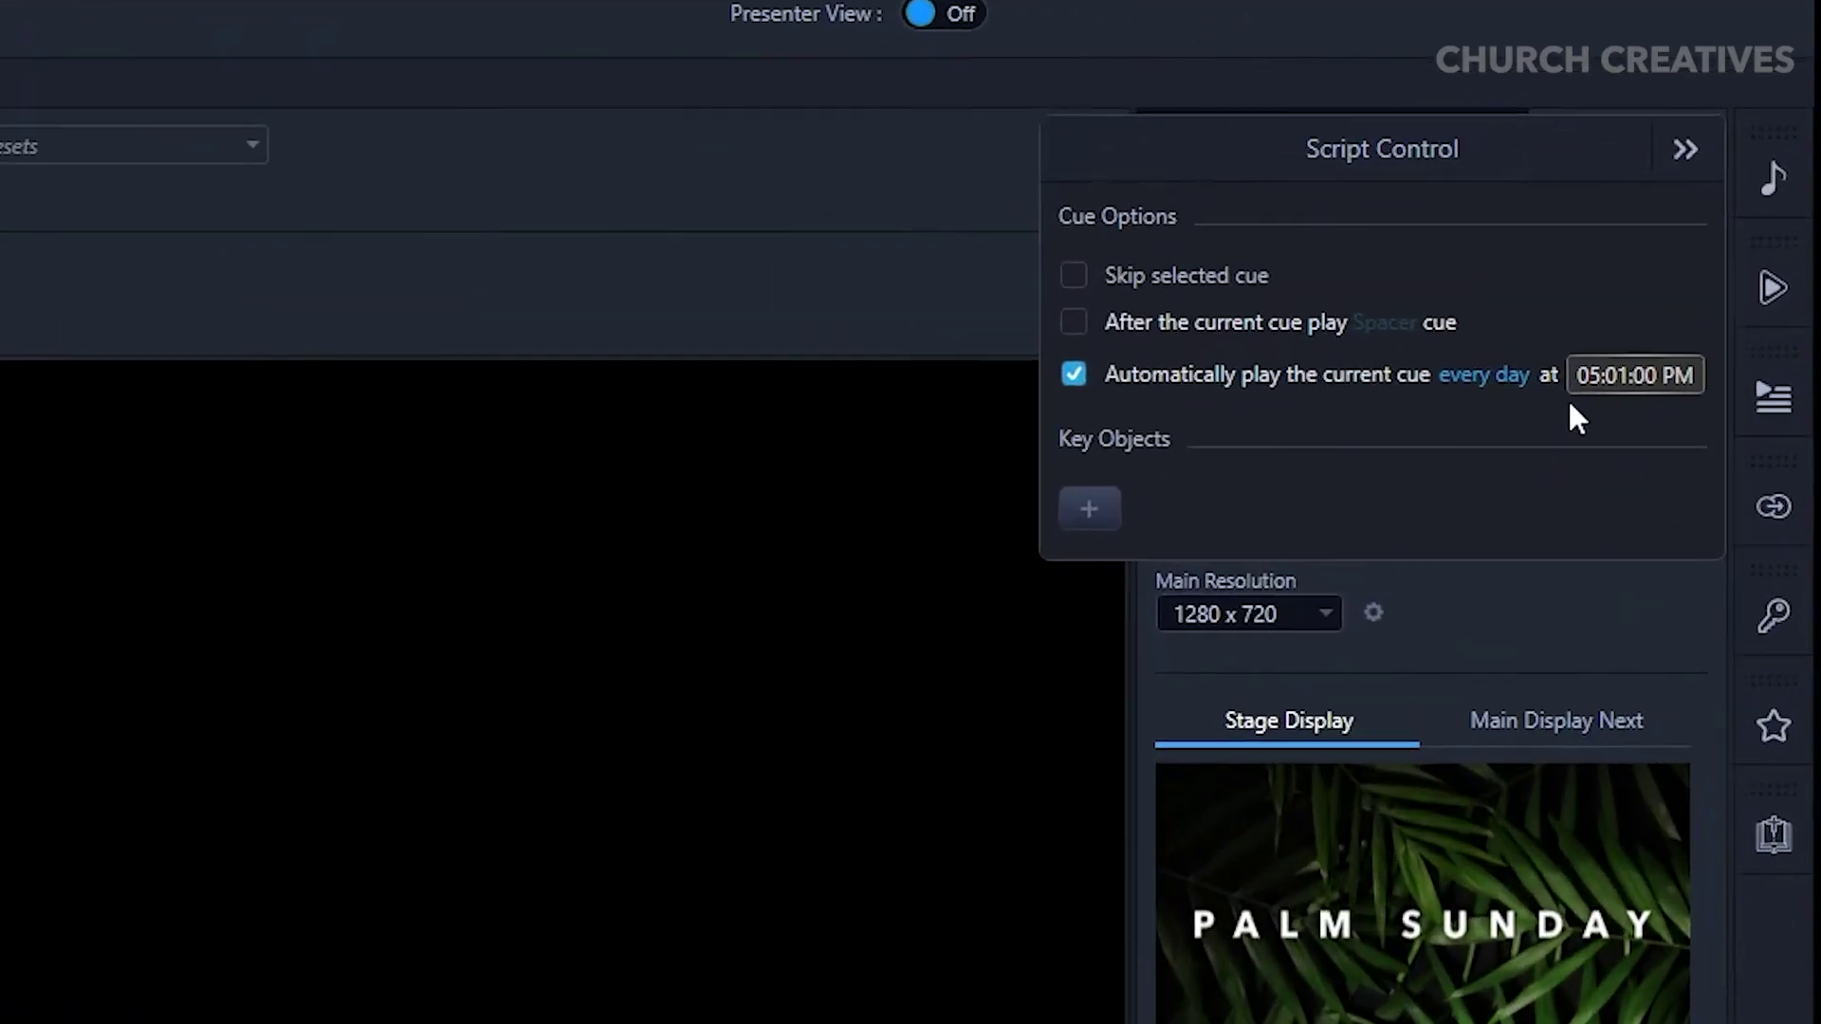
left_click(1383, 470)
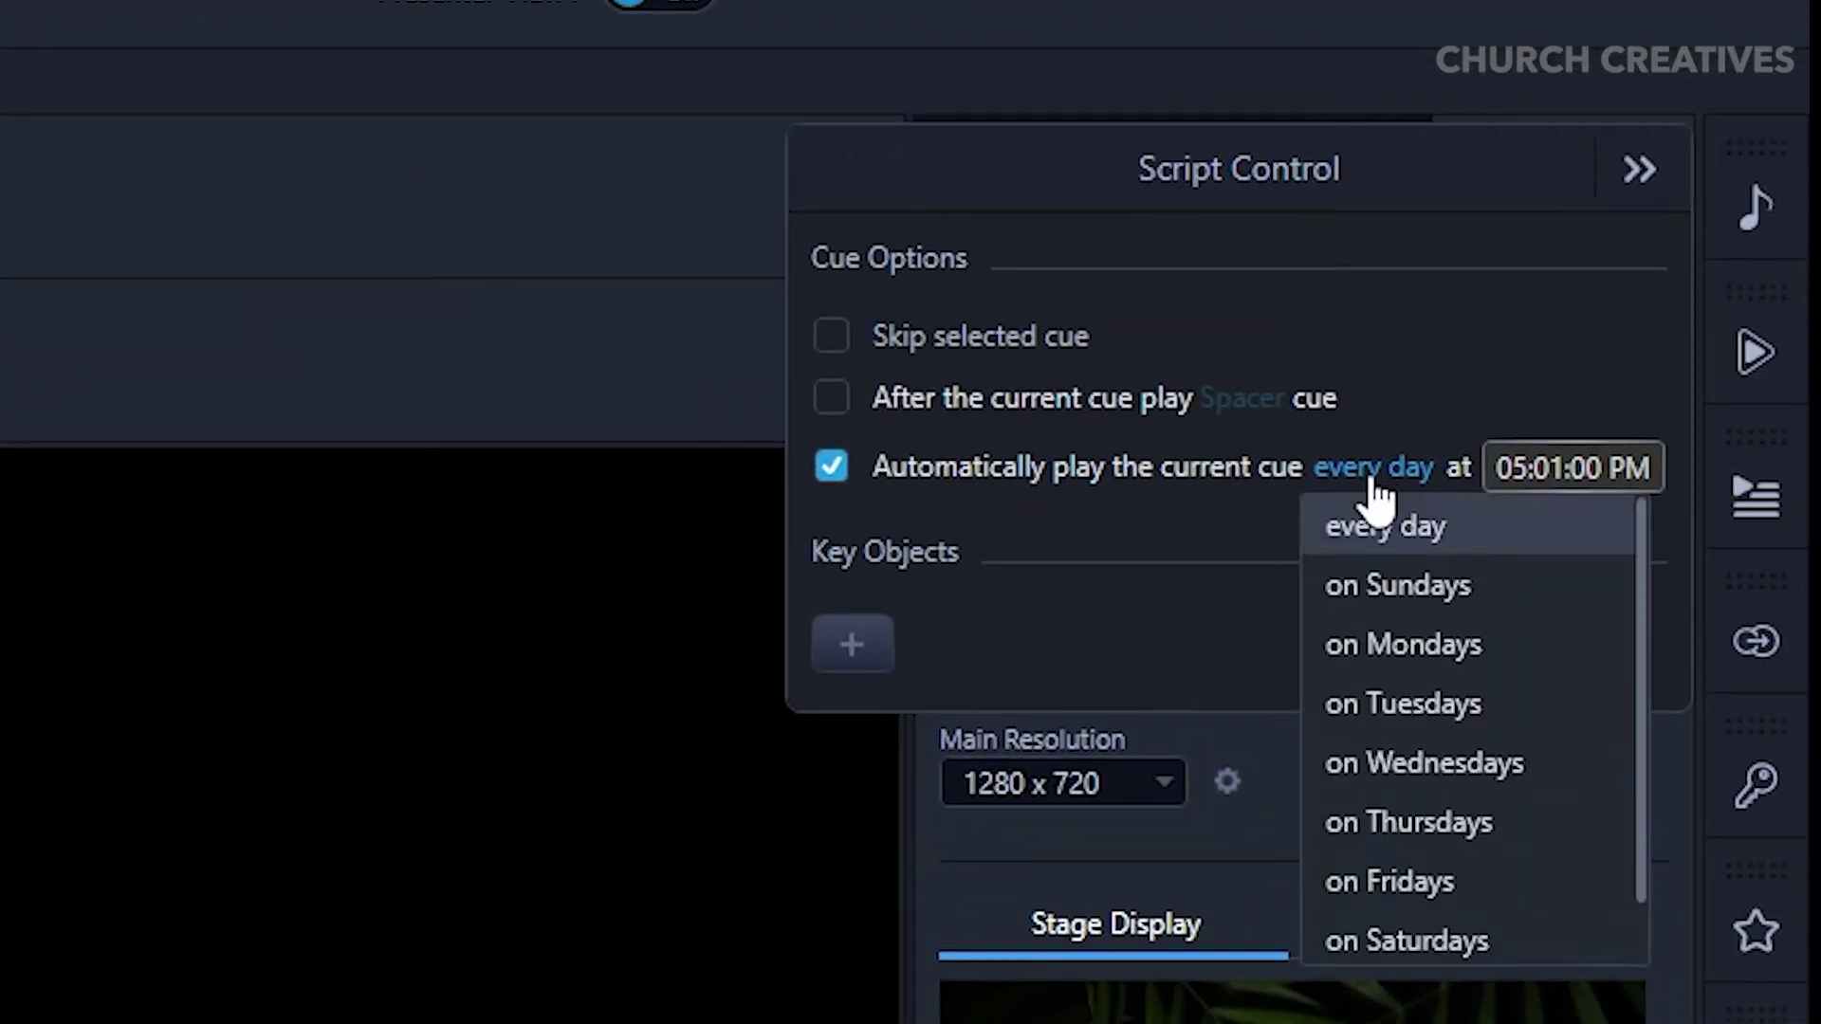
left_click(1373, 470)
left_click(1388, 524)
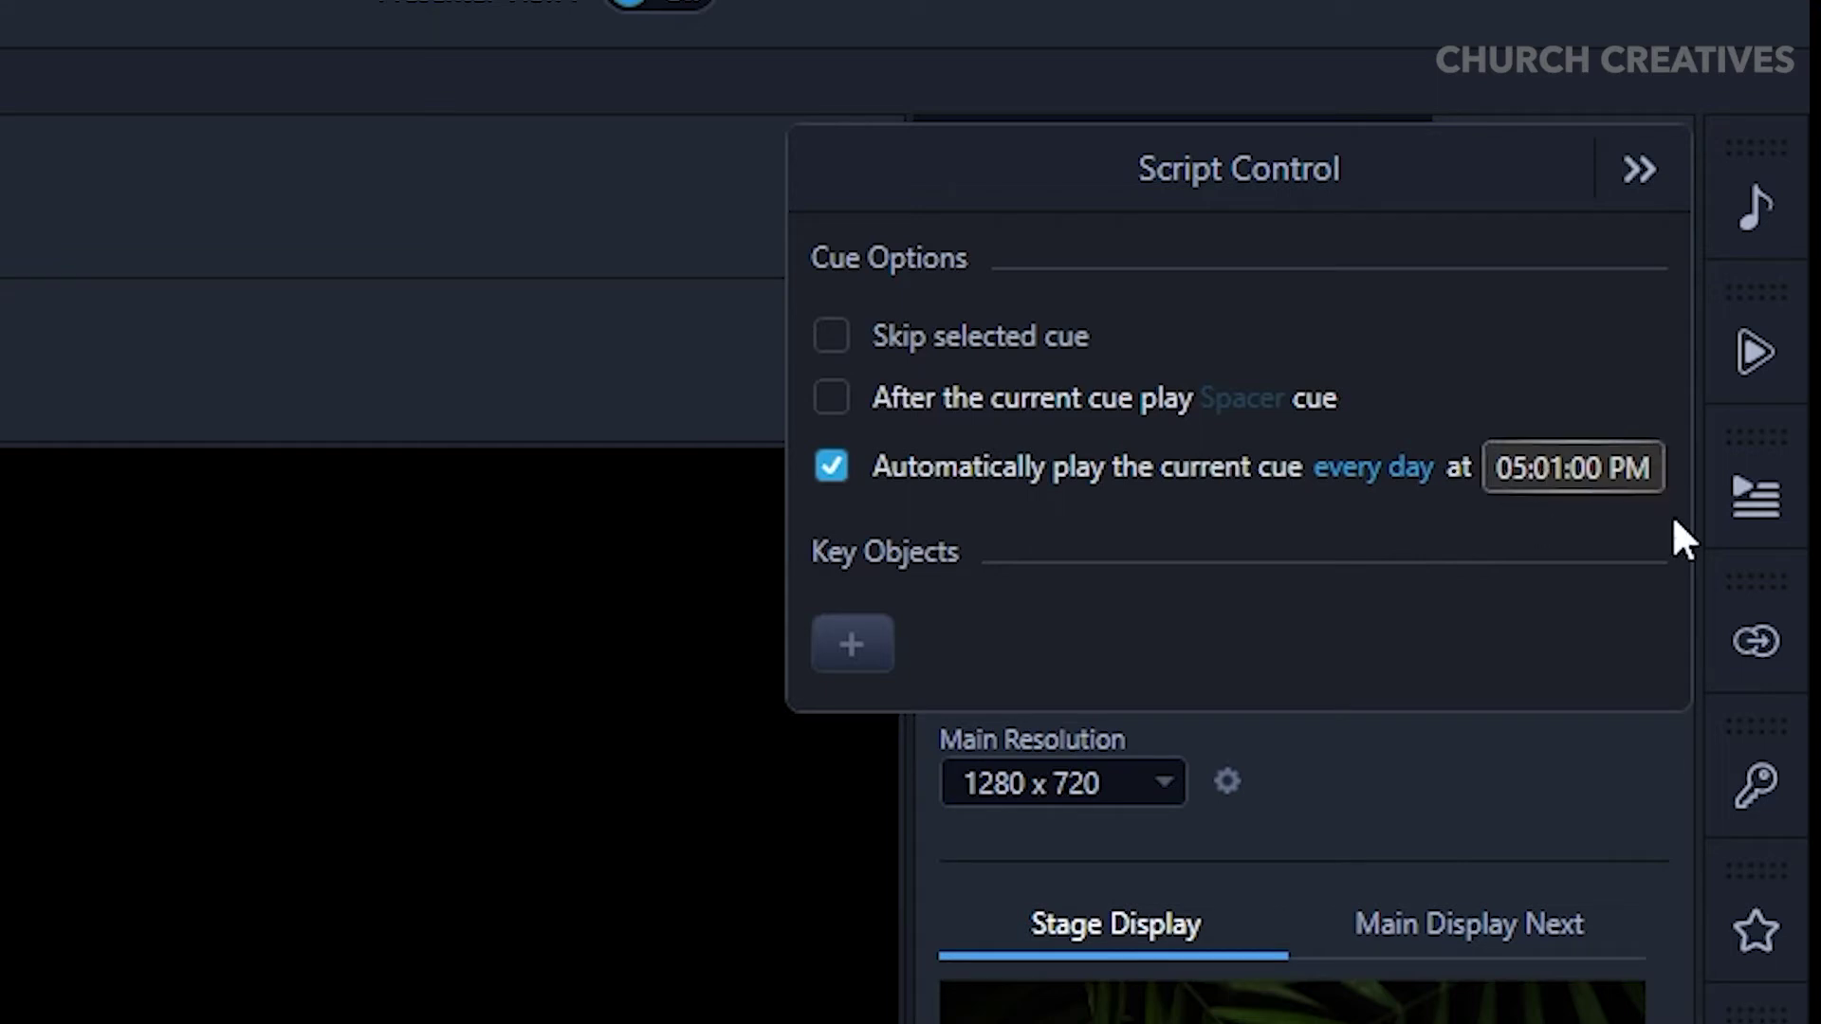
Check the auto-play day list and keep it on every day.
left_click(1372, 471)
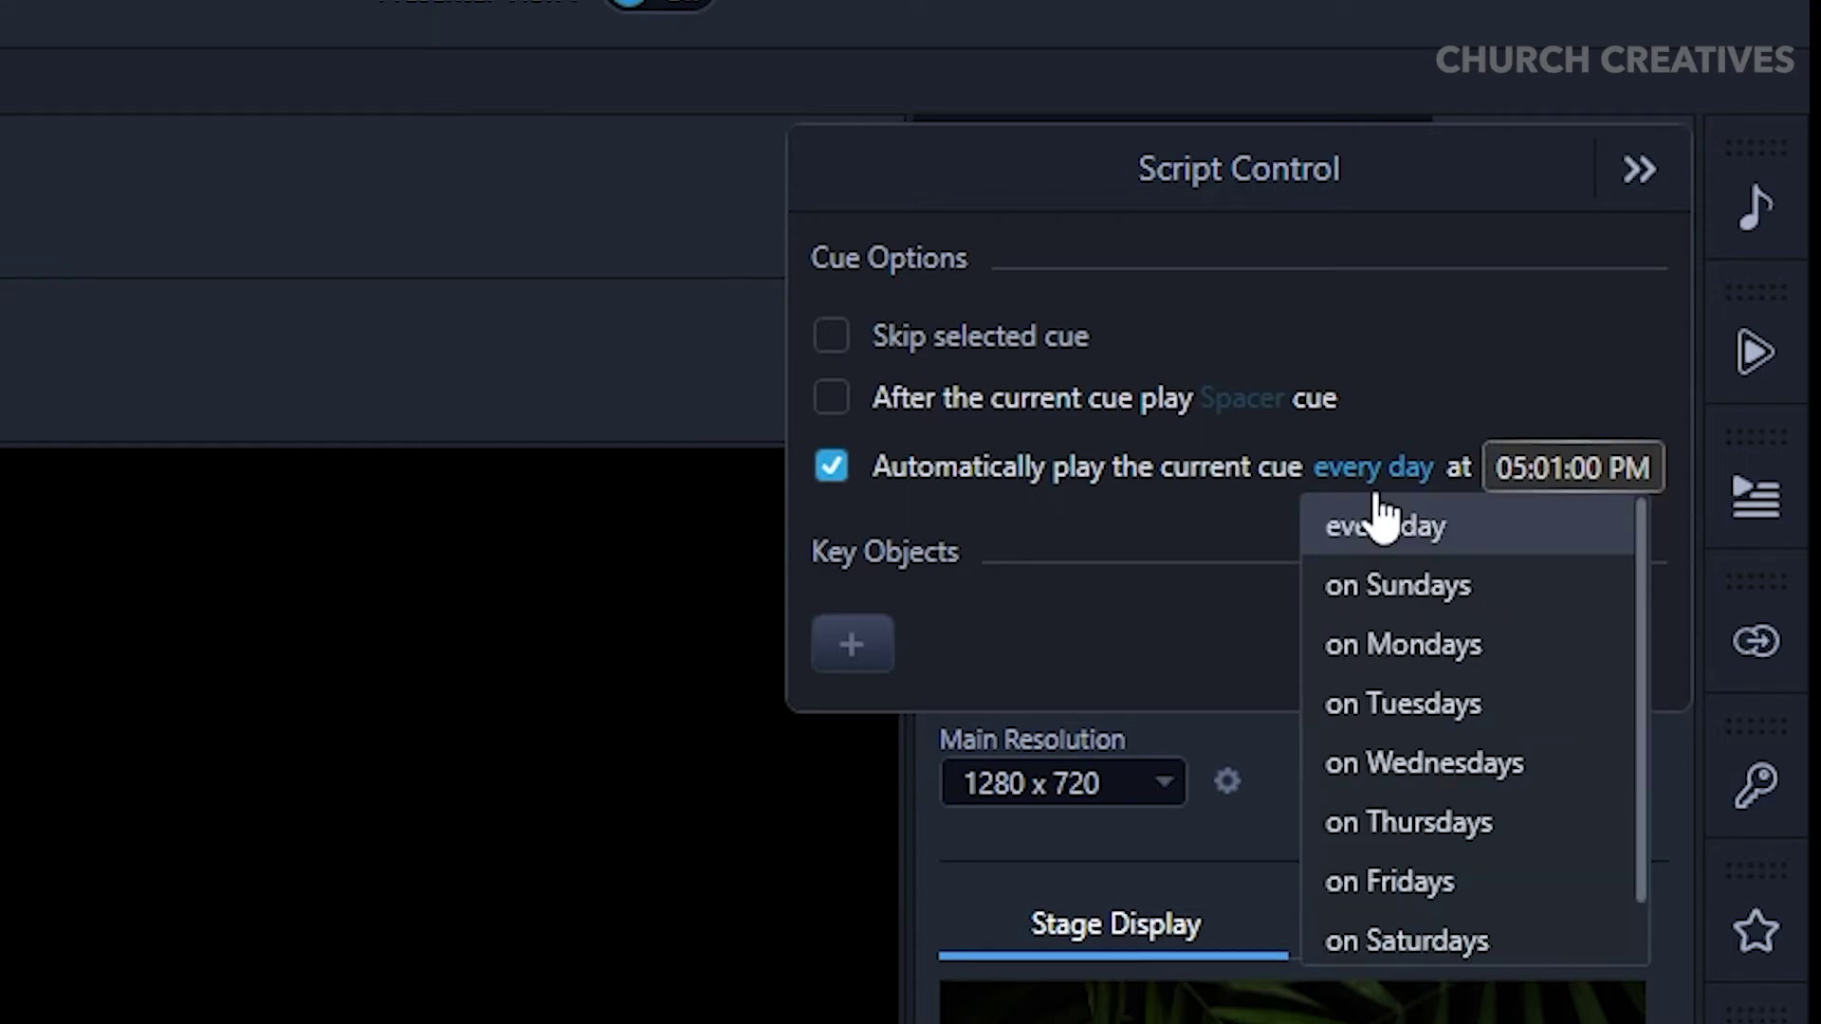
left_click(1378, 513)
left_click(1373, 469)
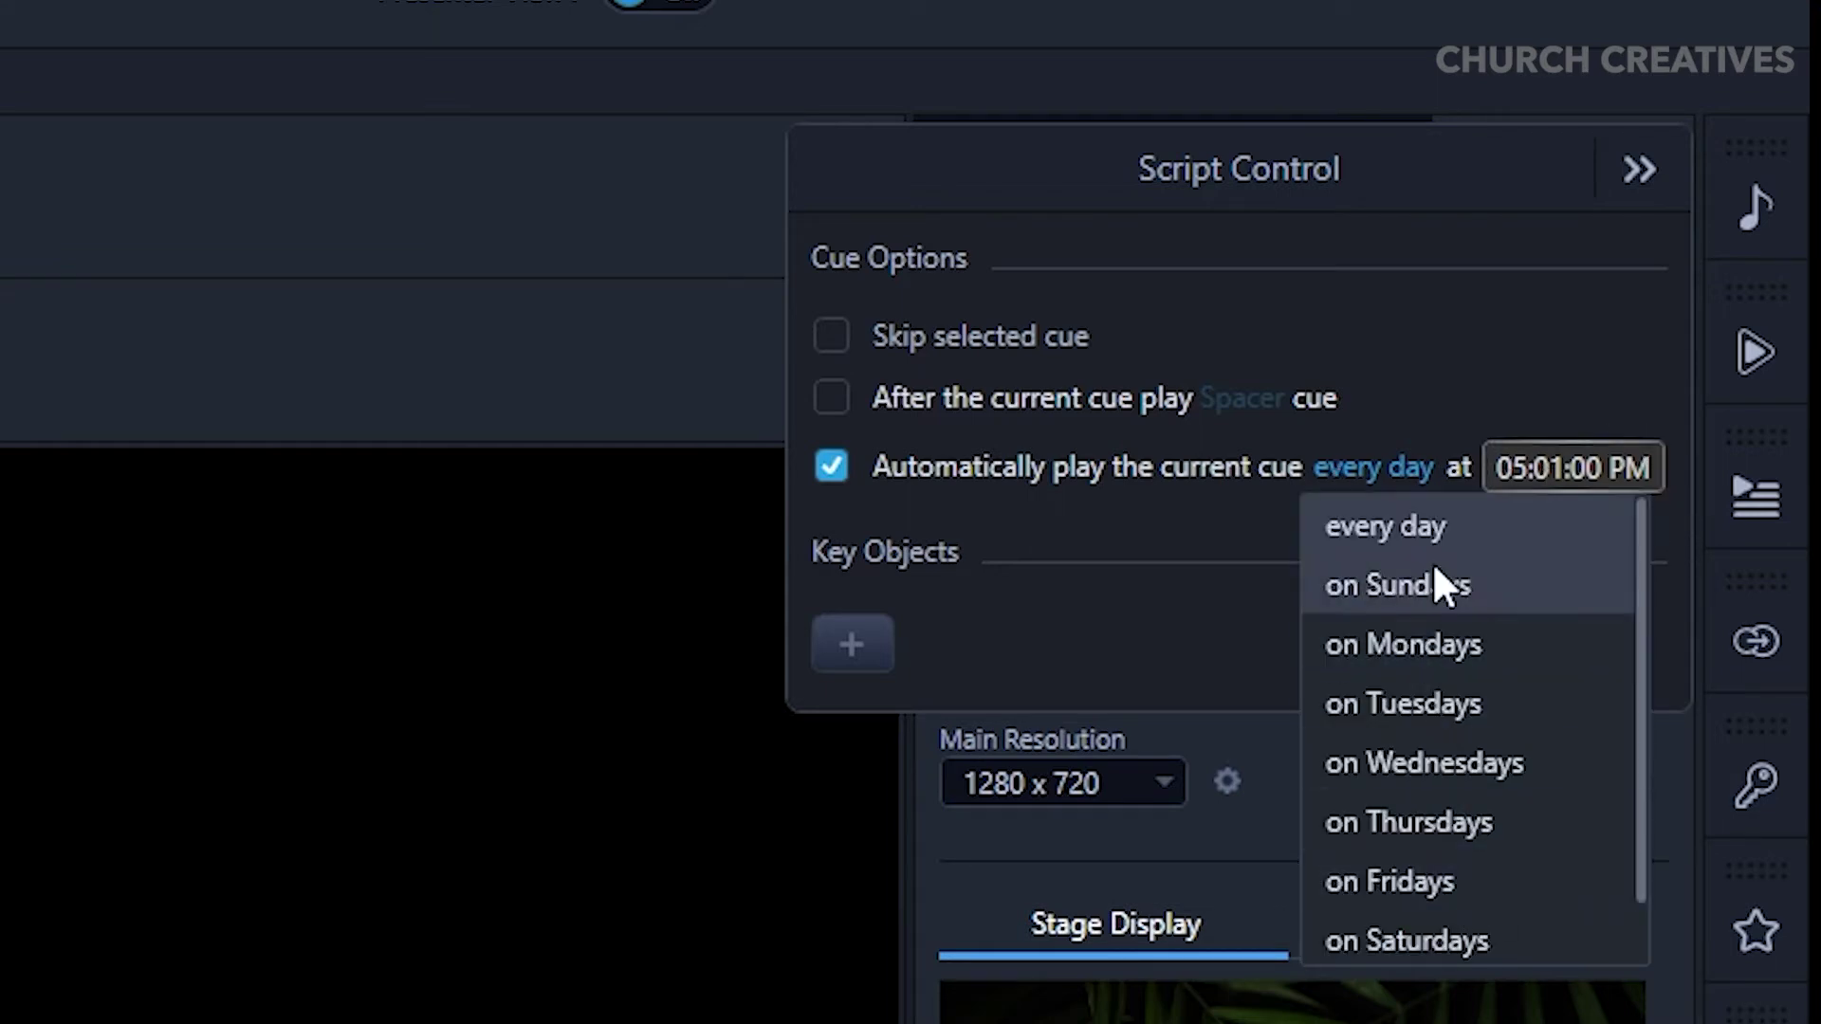
scroll(1433, 580, "down", 1)
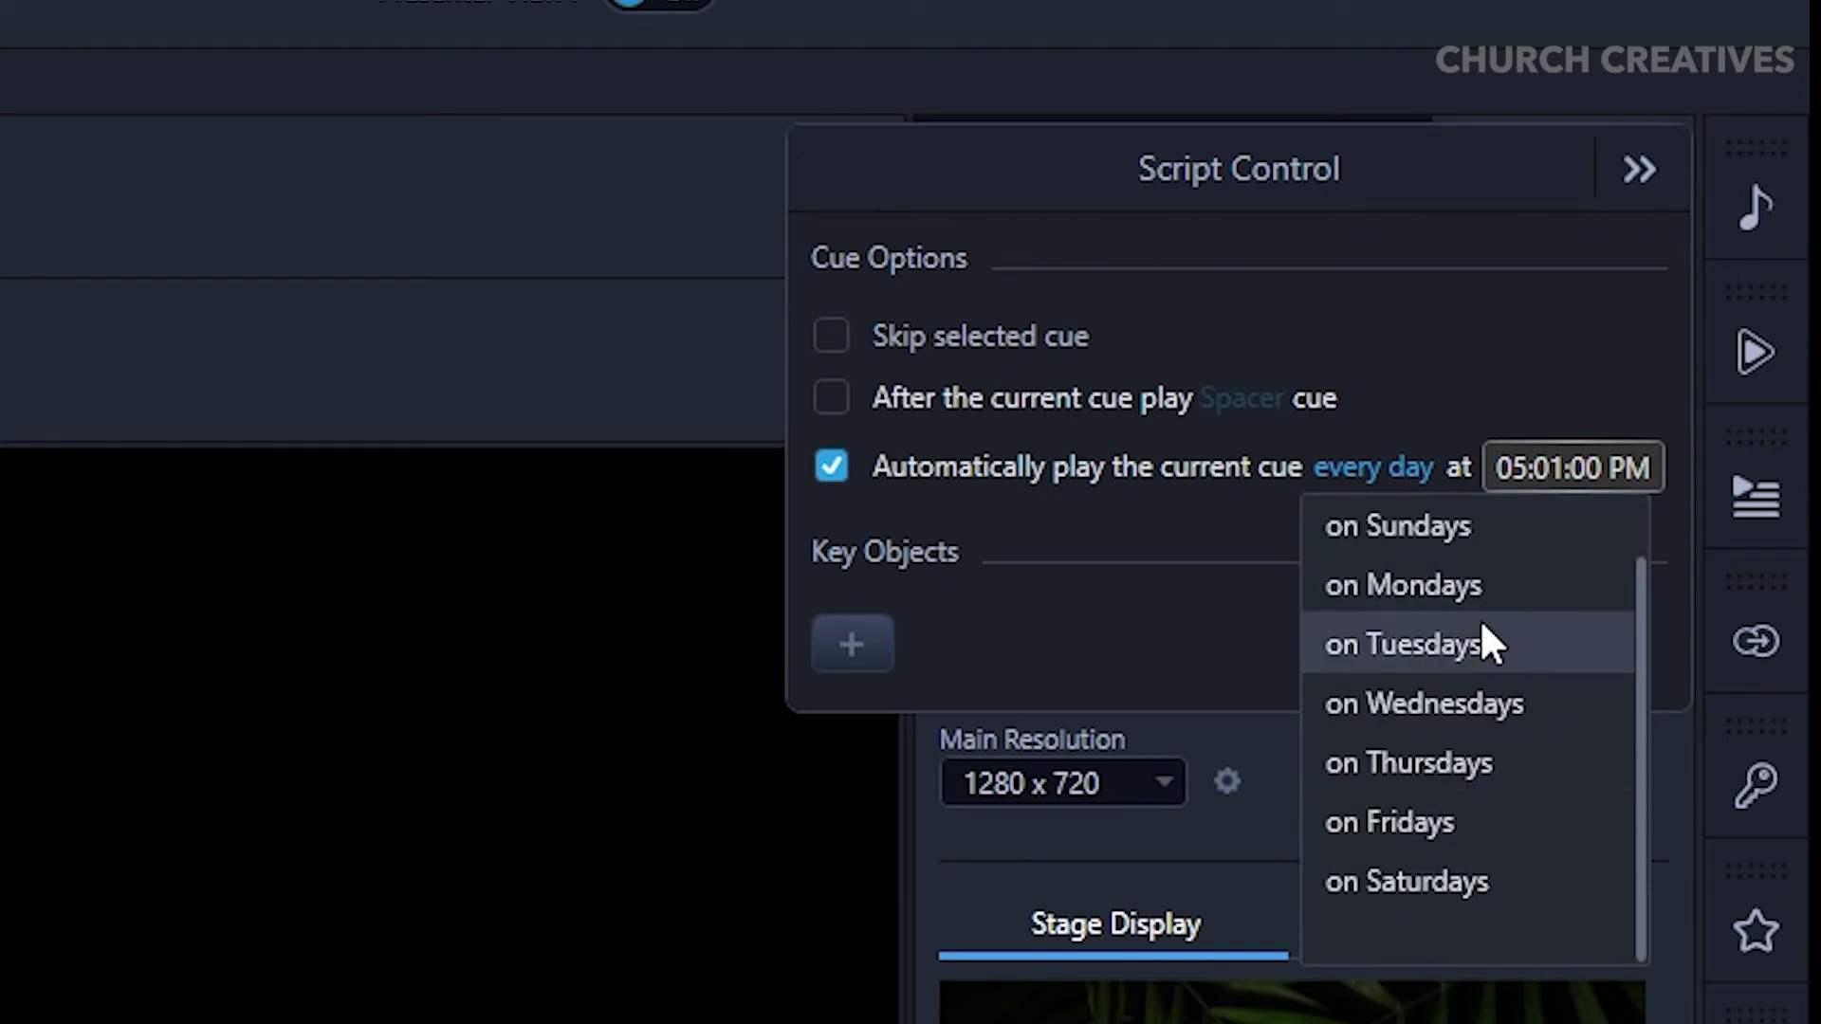
left_click(1360, 476)
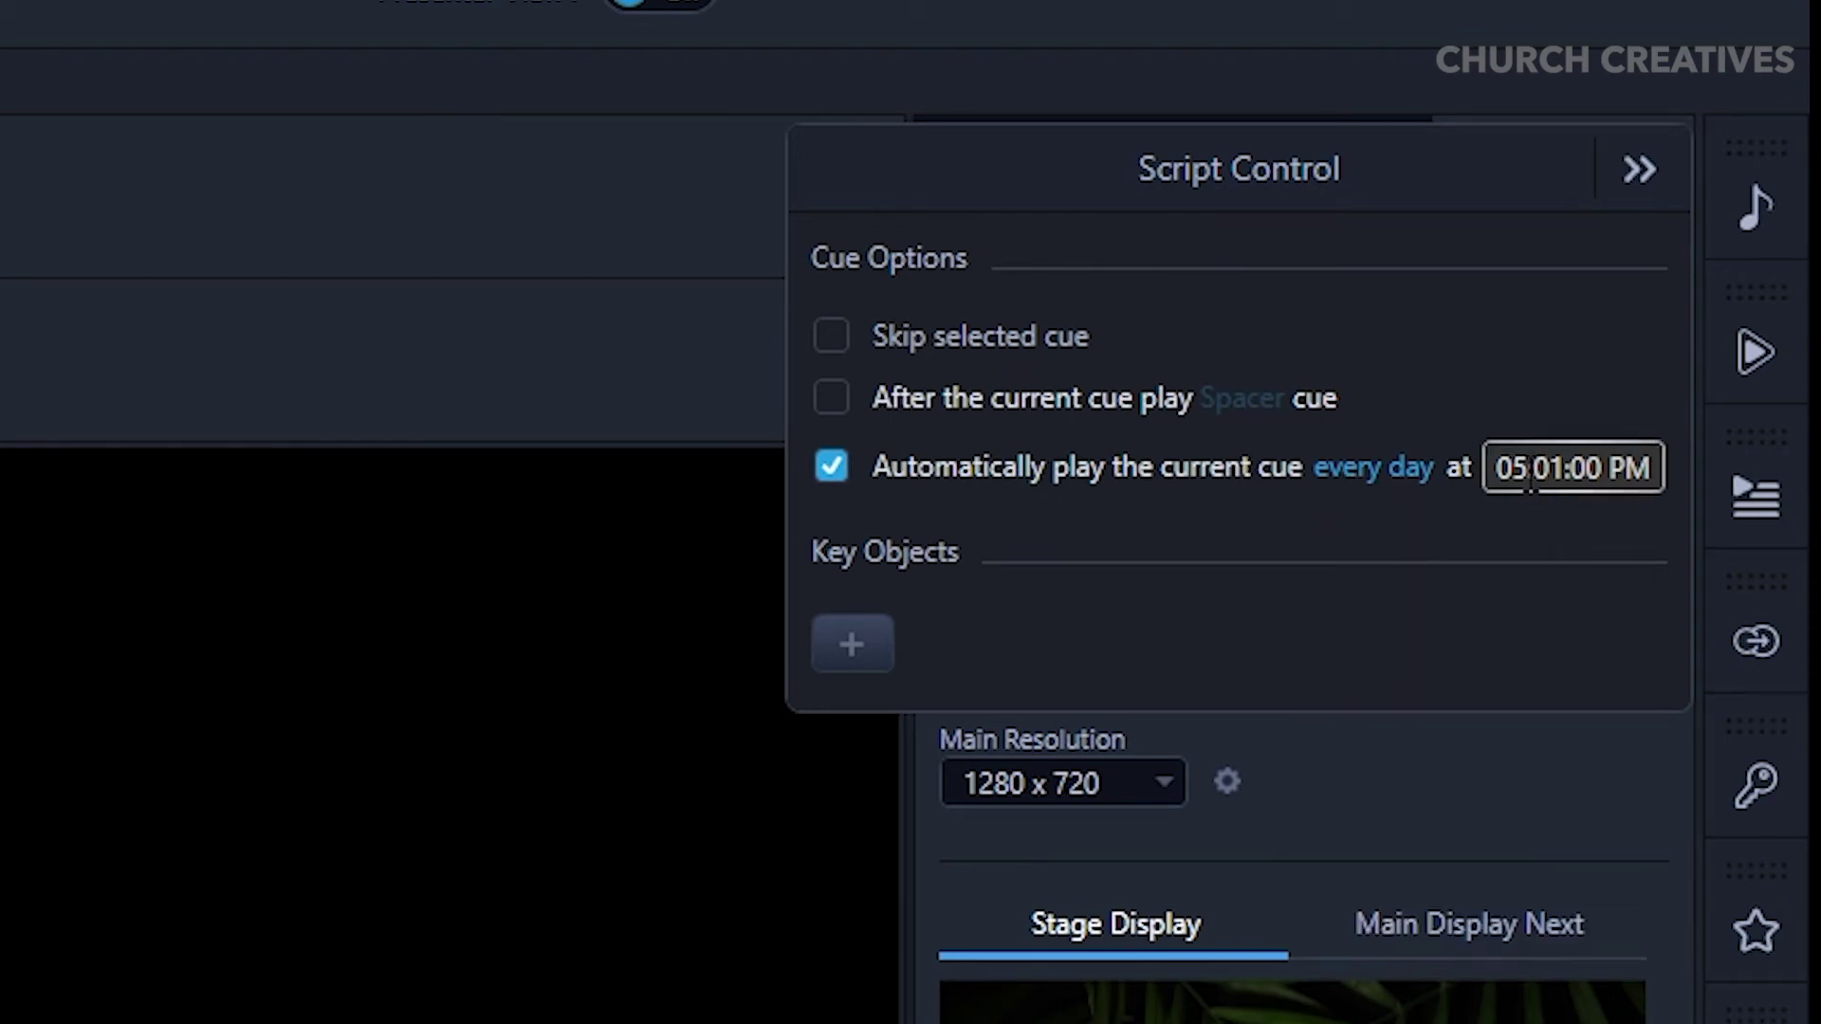
Rework the minutes and seconds of the auto-play time, then close the scheduling panel.
left_click(1566, 467)
key("Up")
key("Up")
key("Down")
key("Delete")
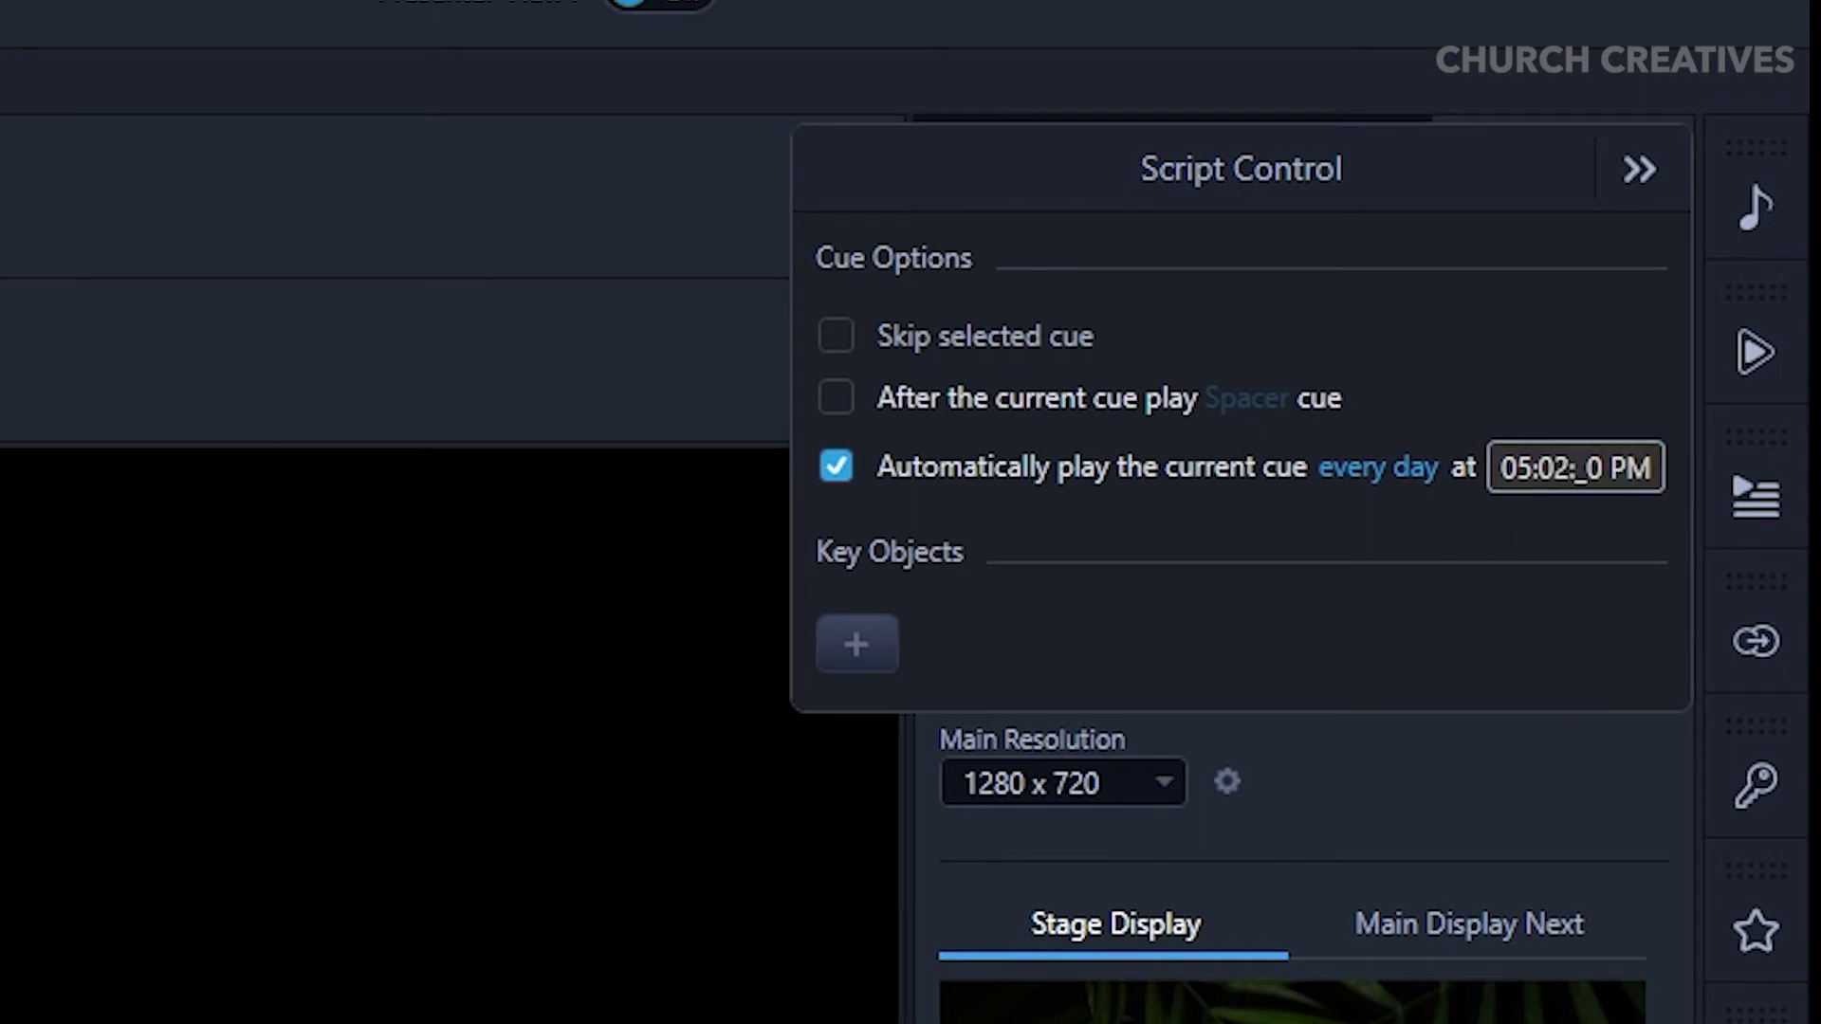
type("4")
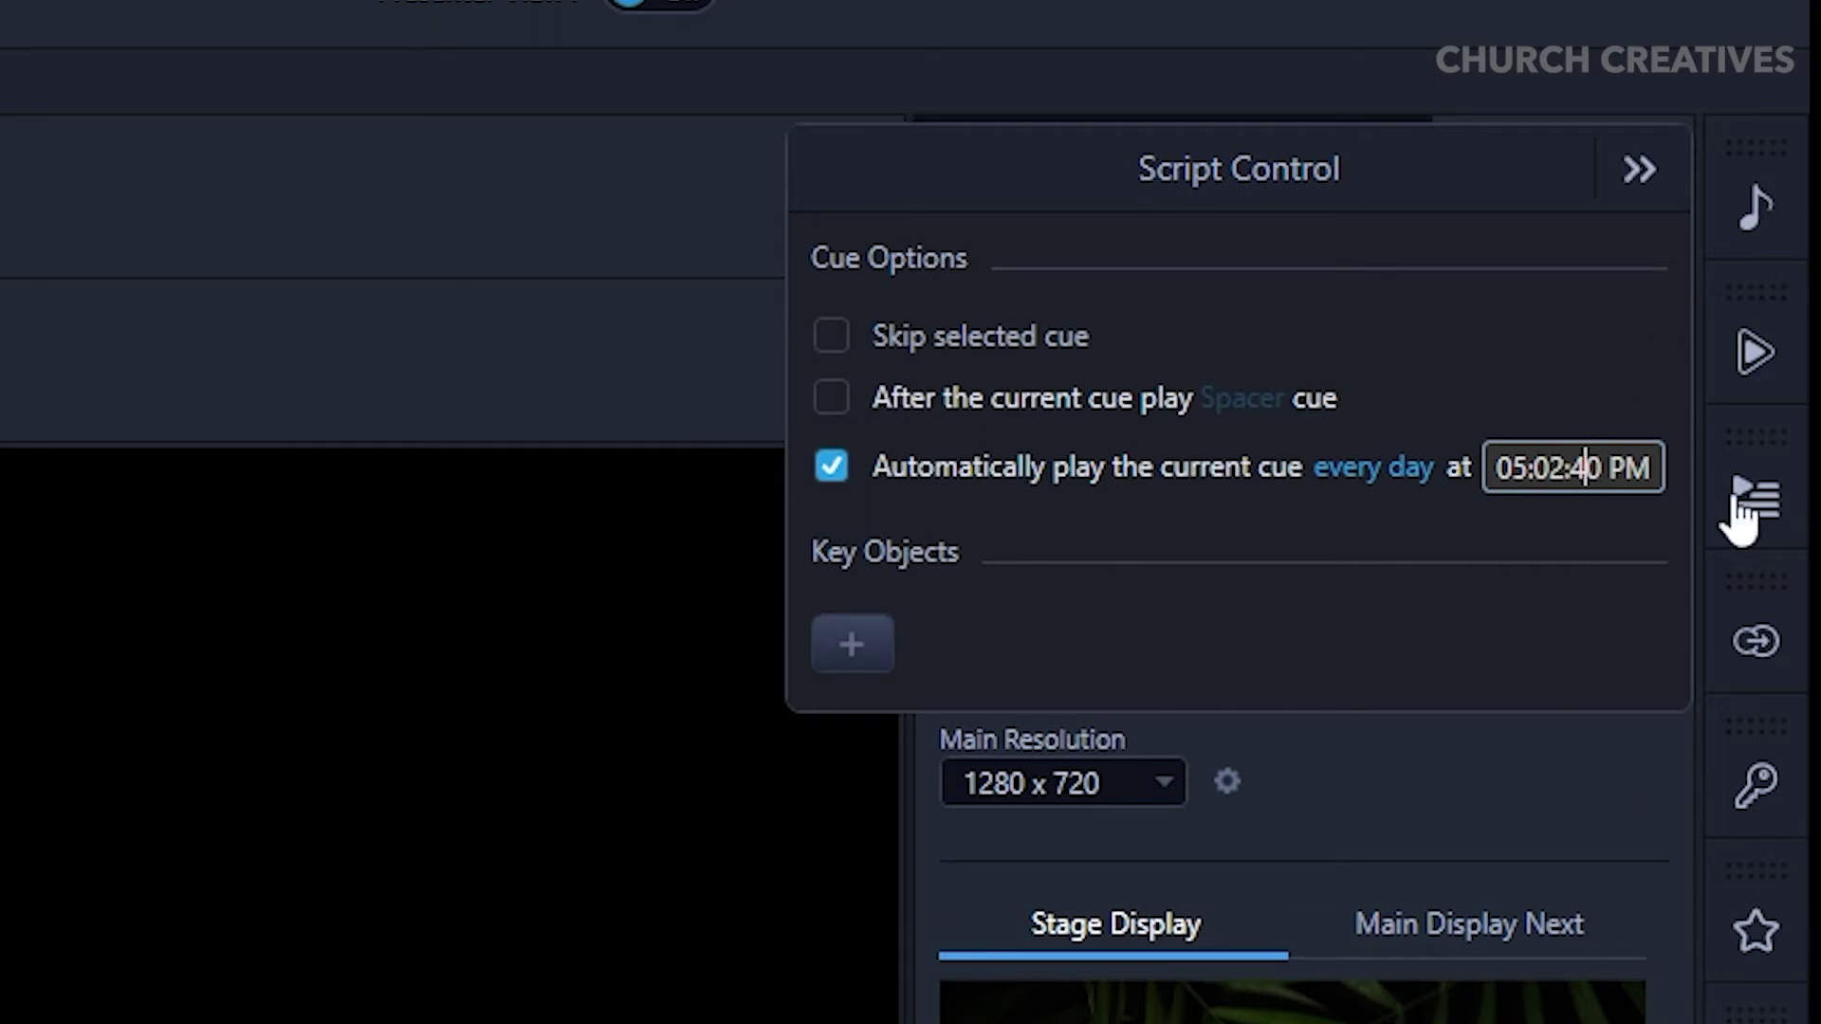
key("BackSpace")
key("BackSpace")
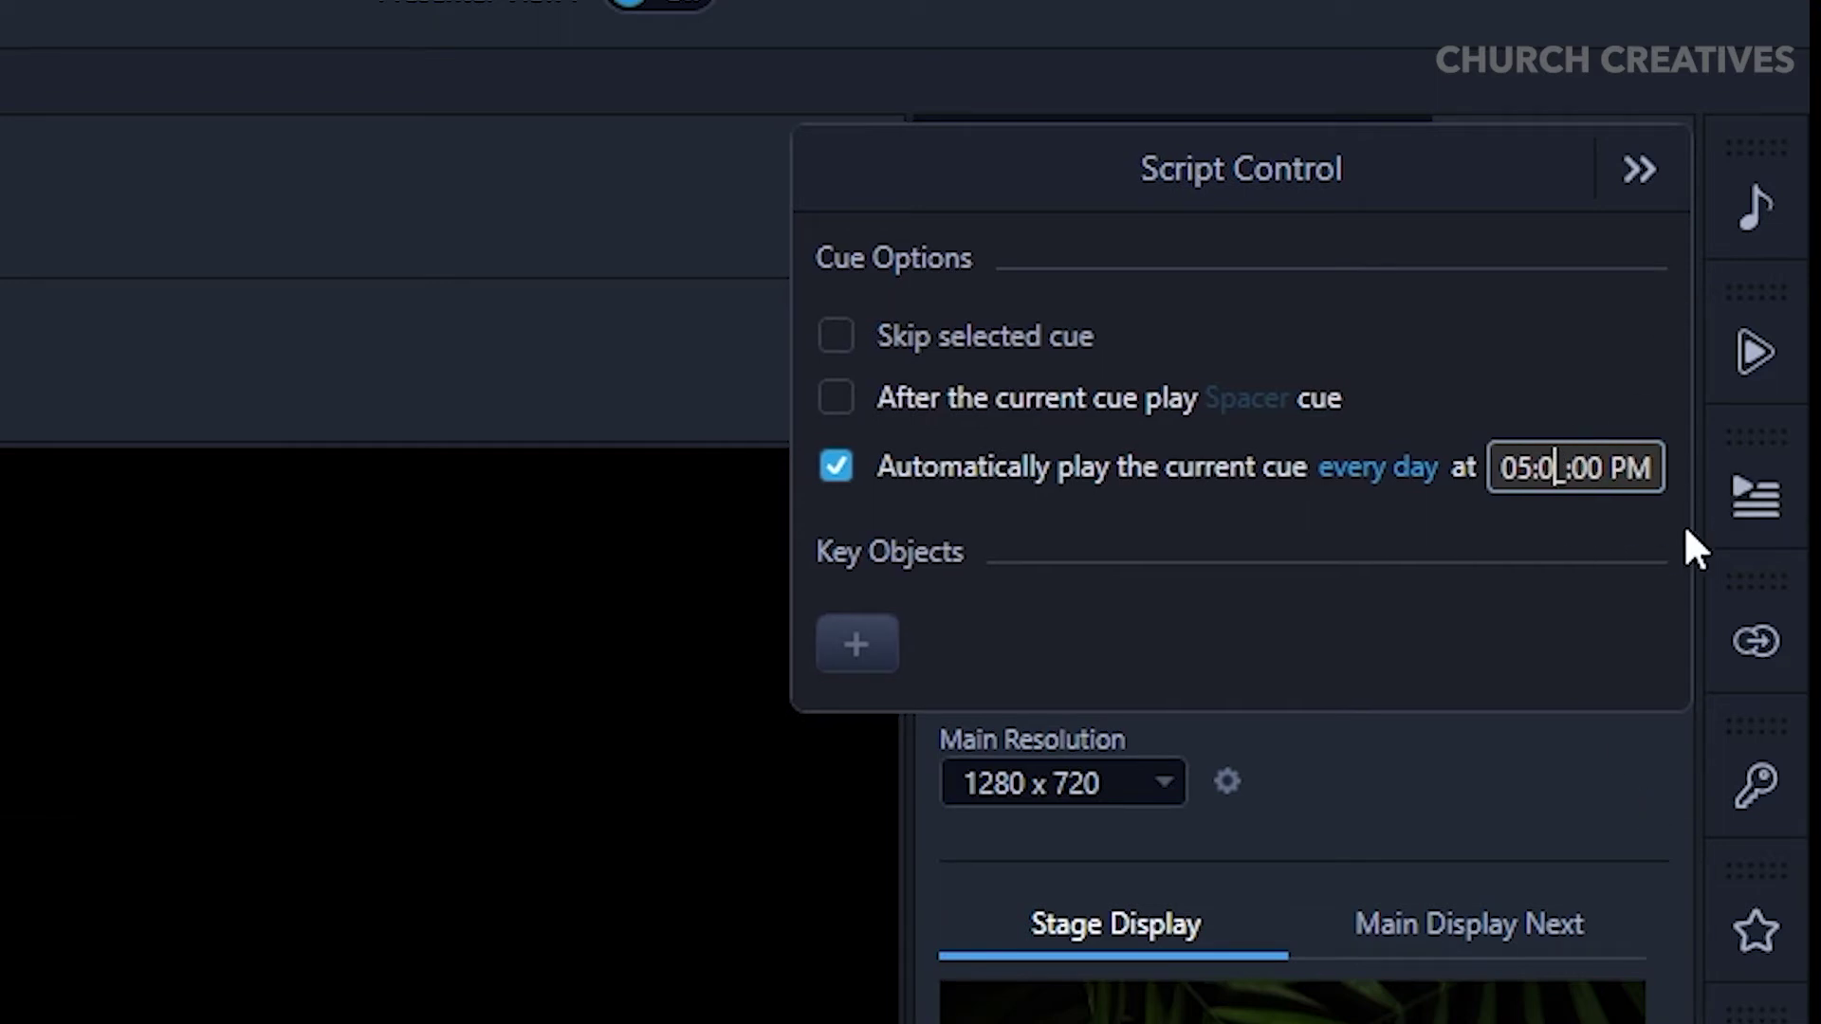
key("BackSpace")
type("0")
key("BackSpace")
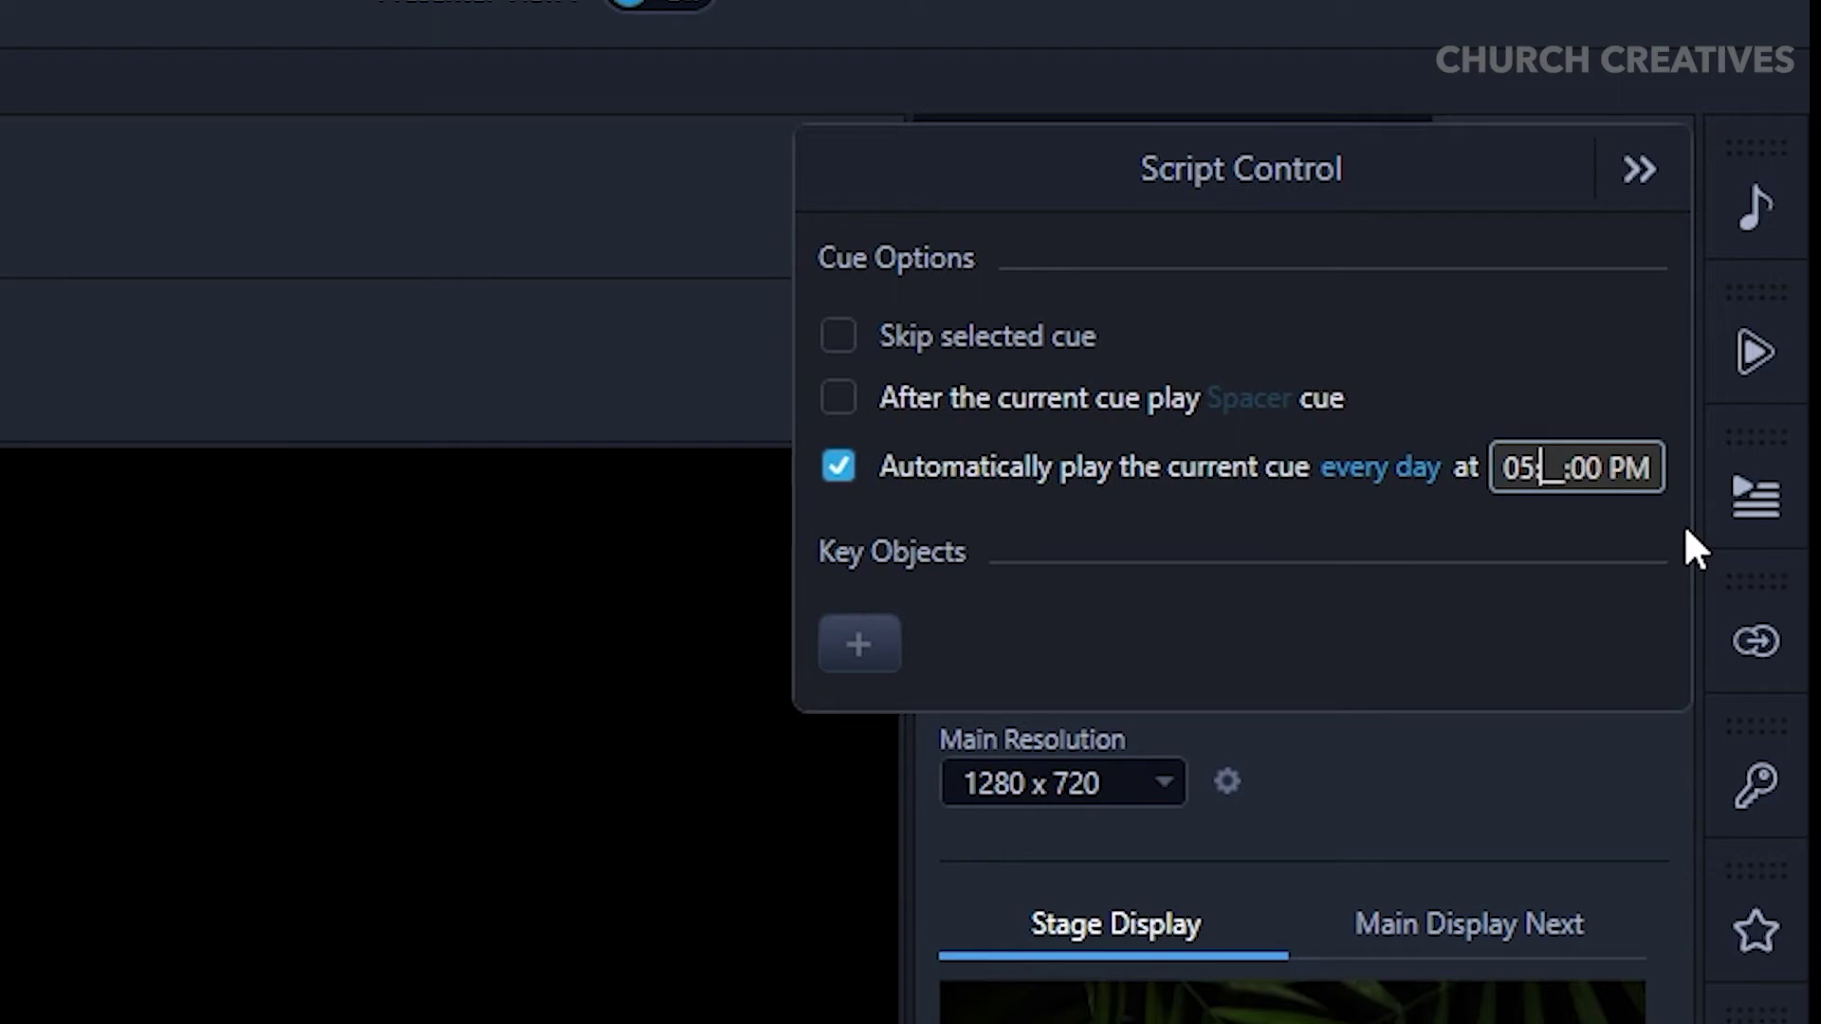
type("03")
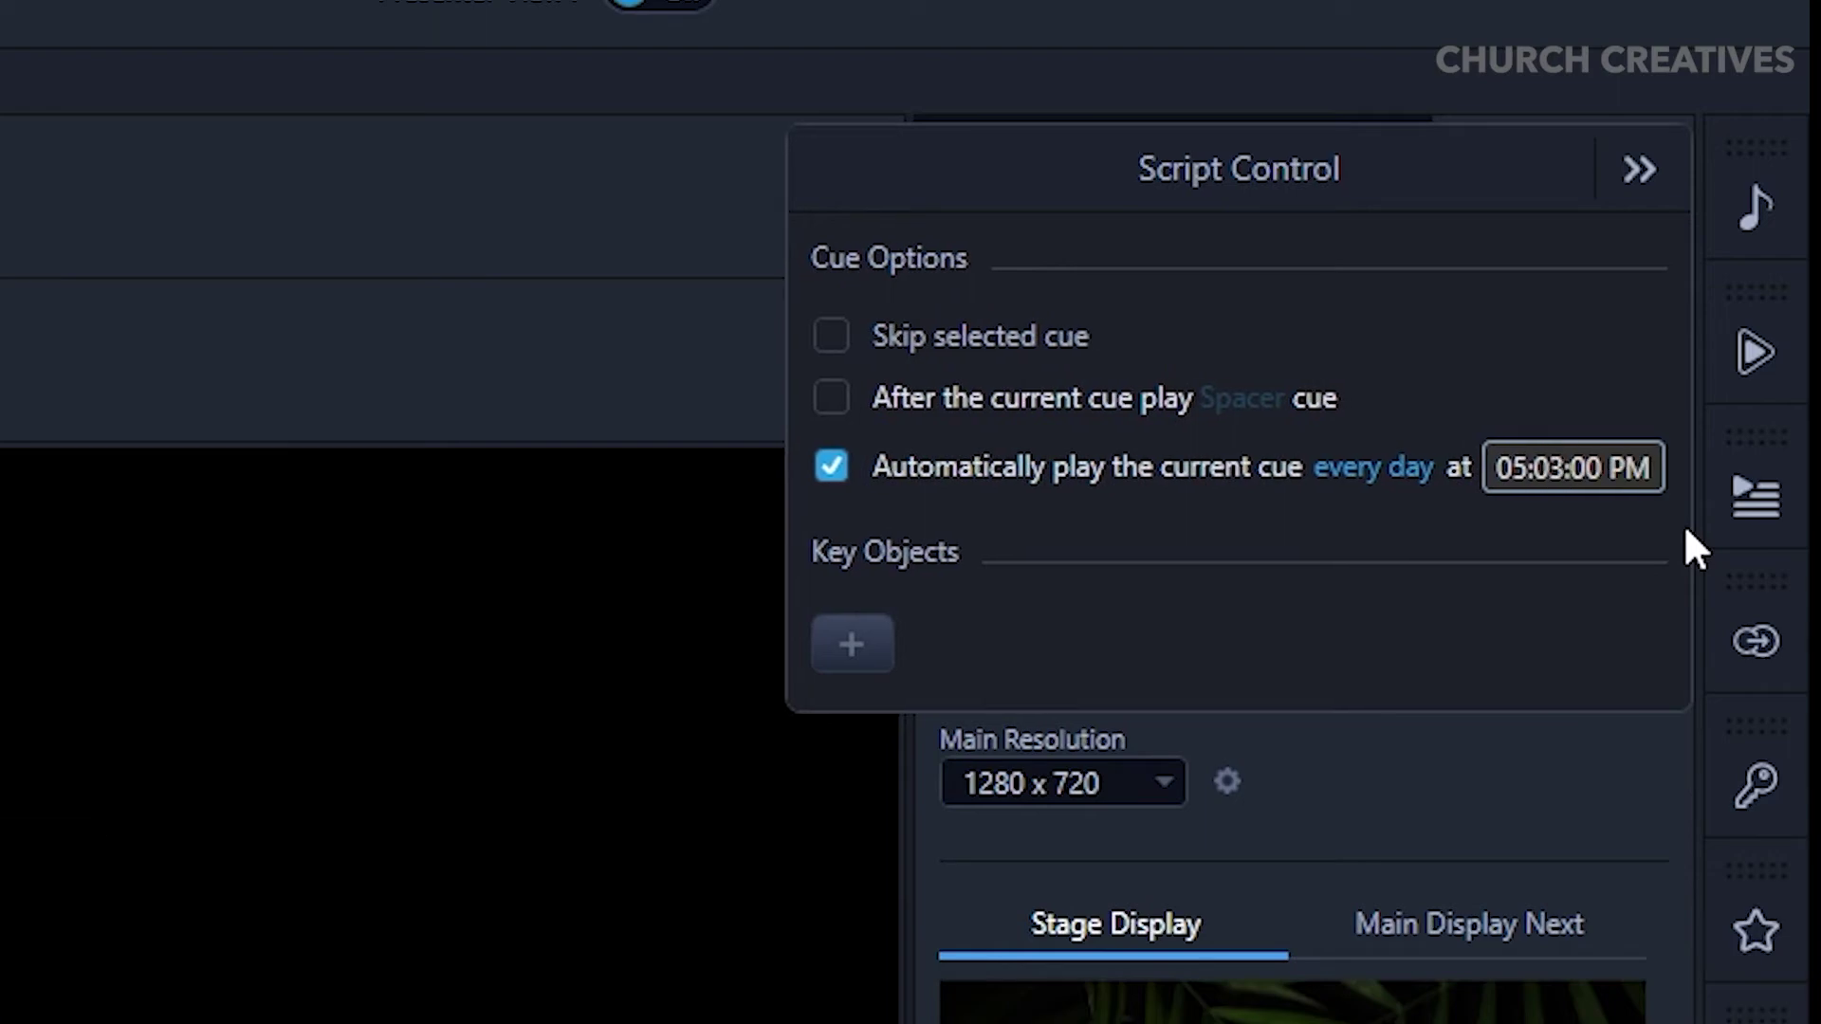
key("BackSpace")
type("4")
left_click(1640, 168)
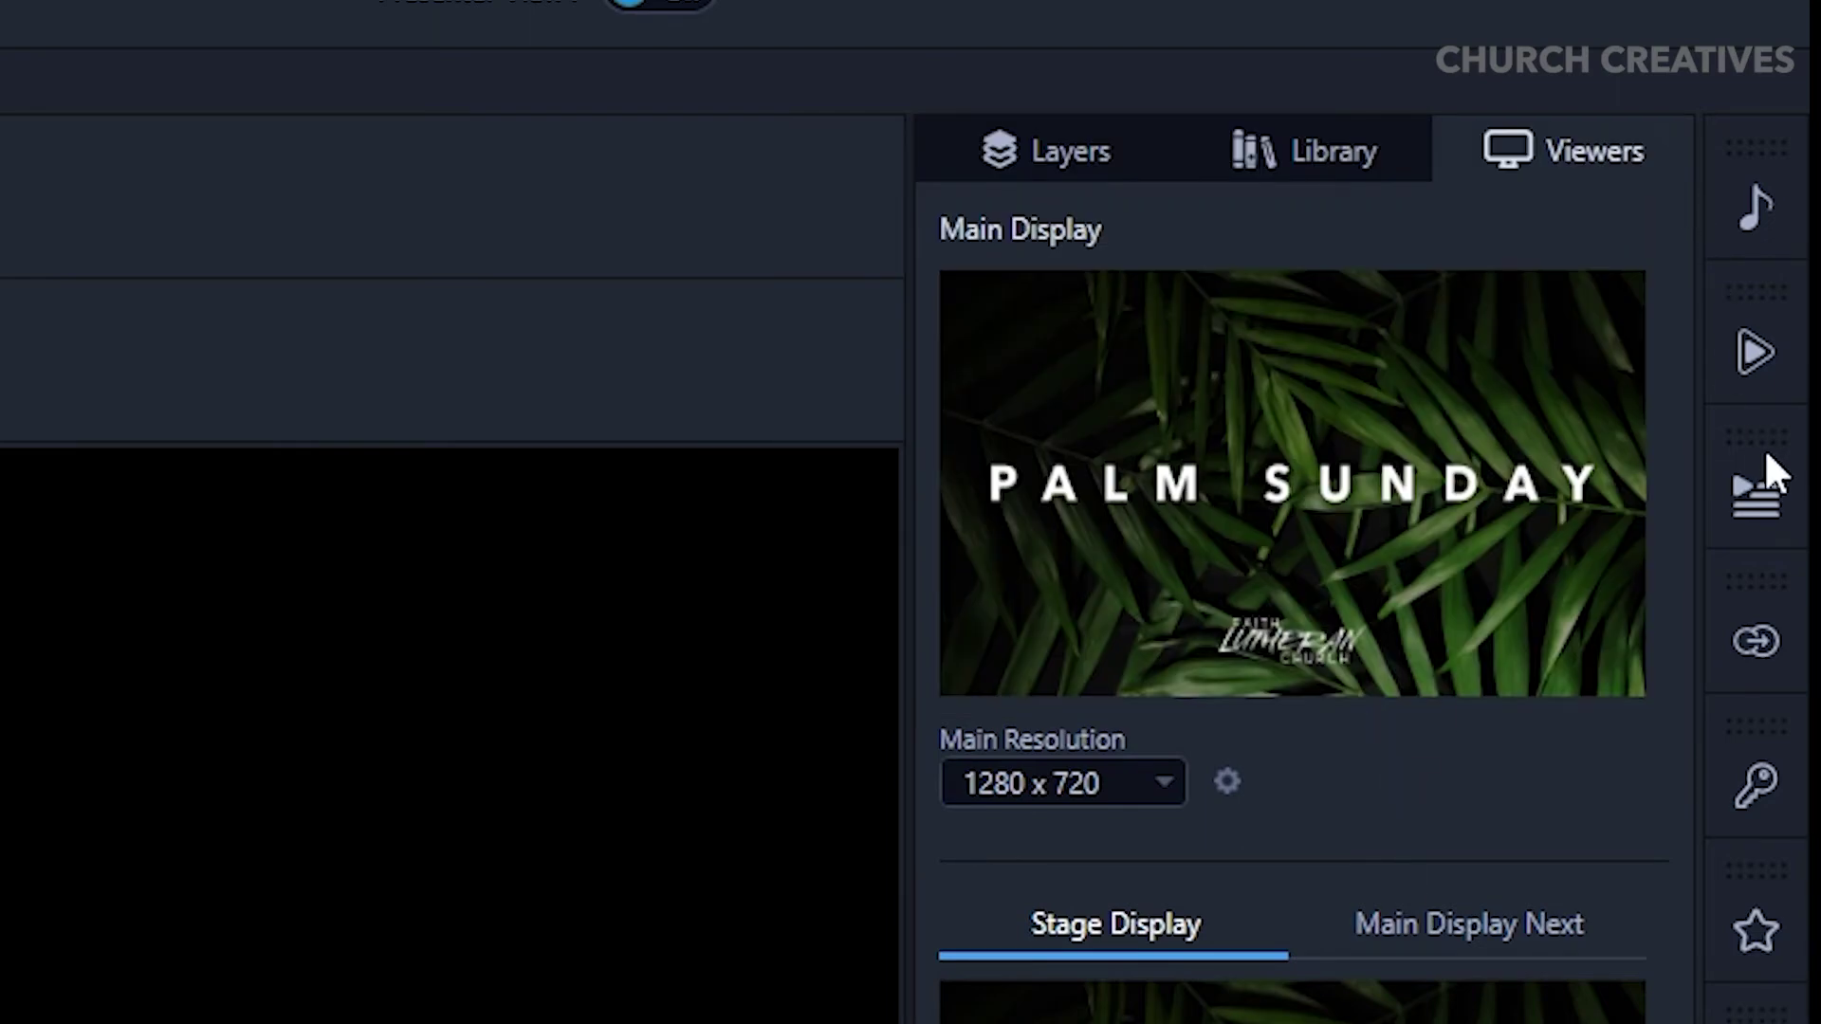
Correct the daily auto-play time to 05:03:30 PM and close Script Control.
left_click(1758, 495)
left_click(1585, 471)
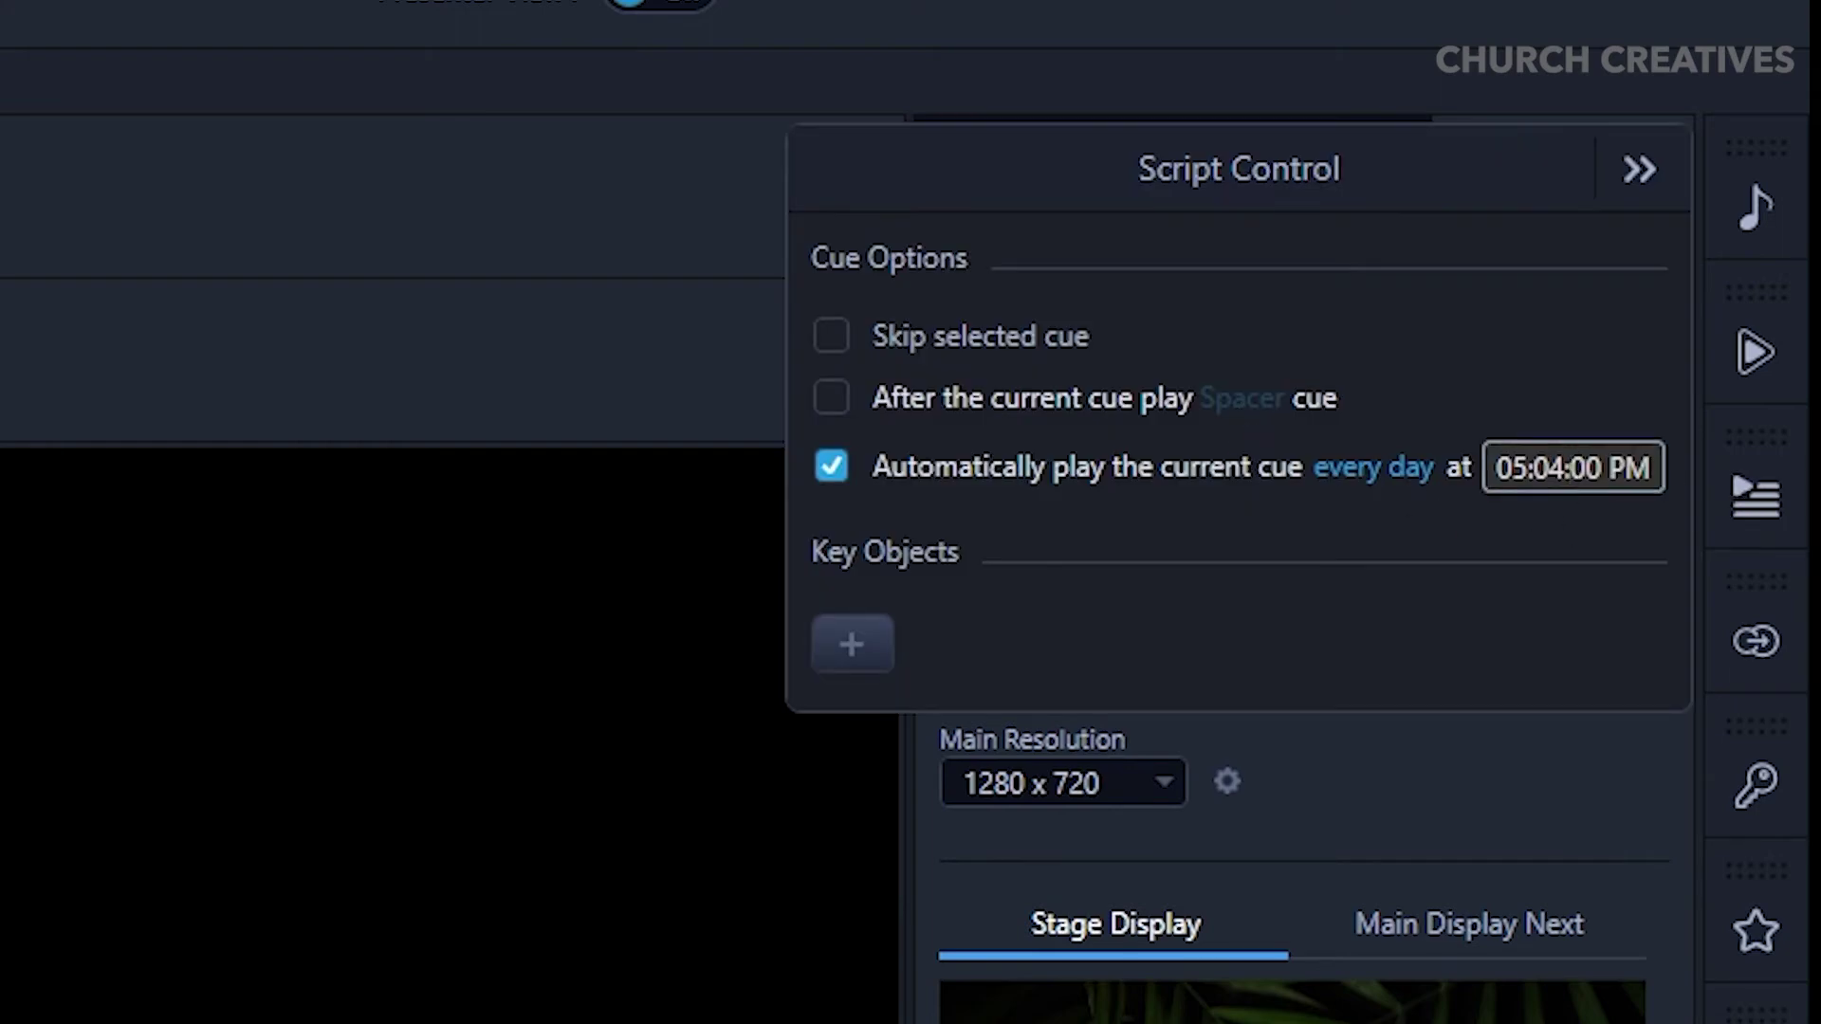
key("Left")
key("Down")
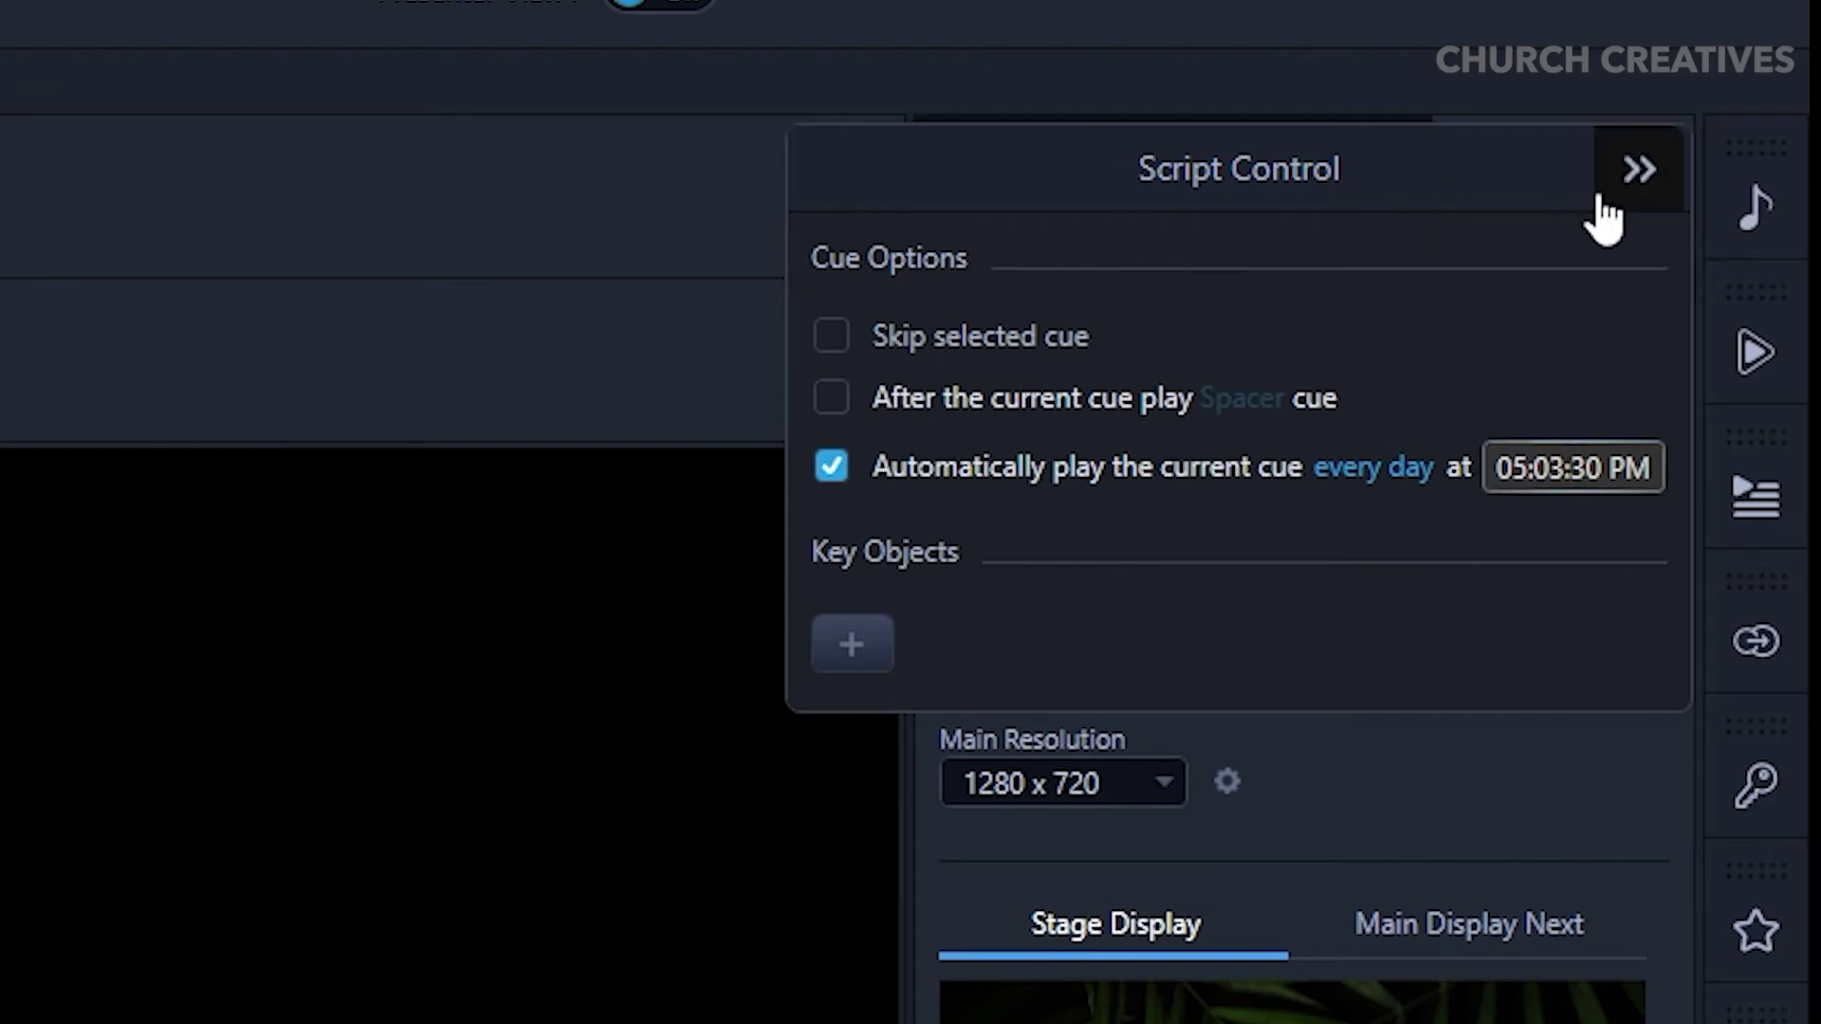
left_click(1639, 170)
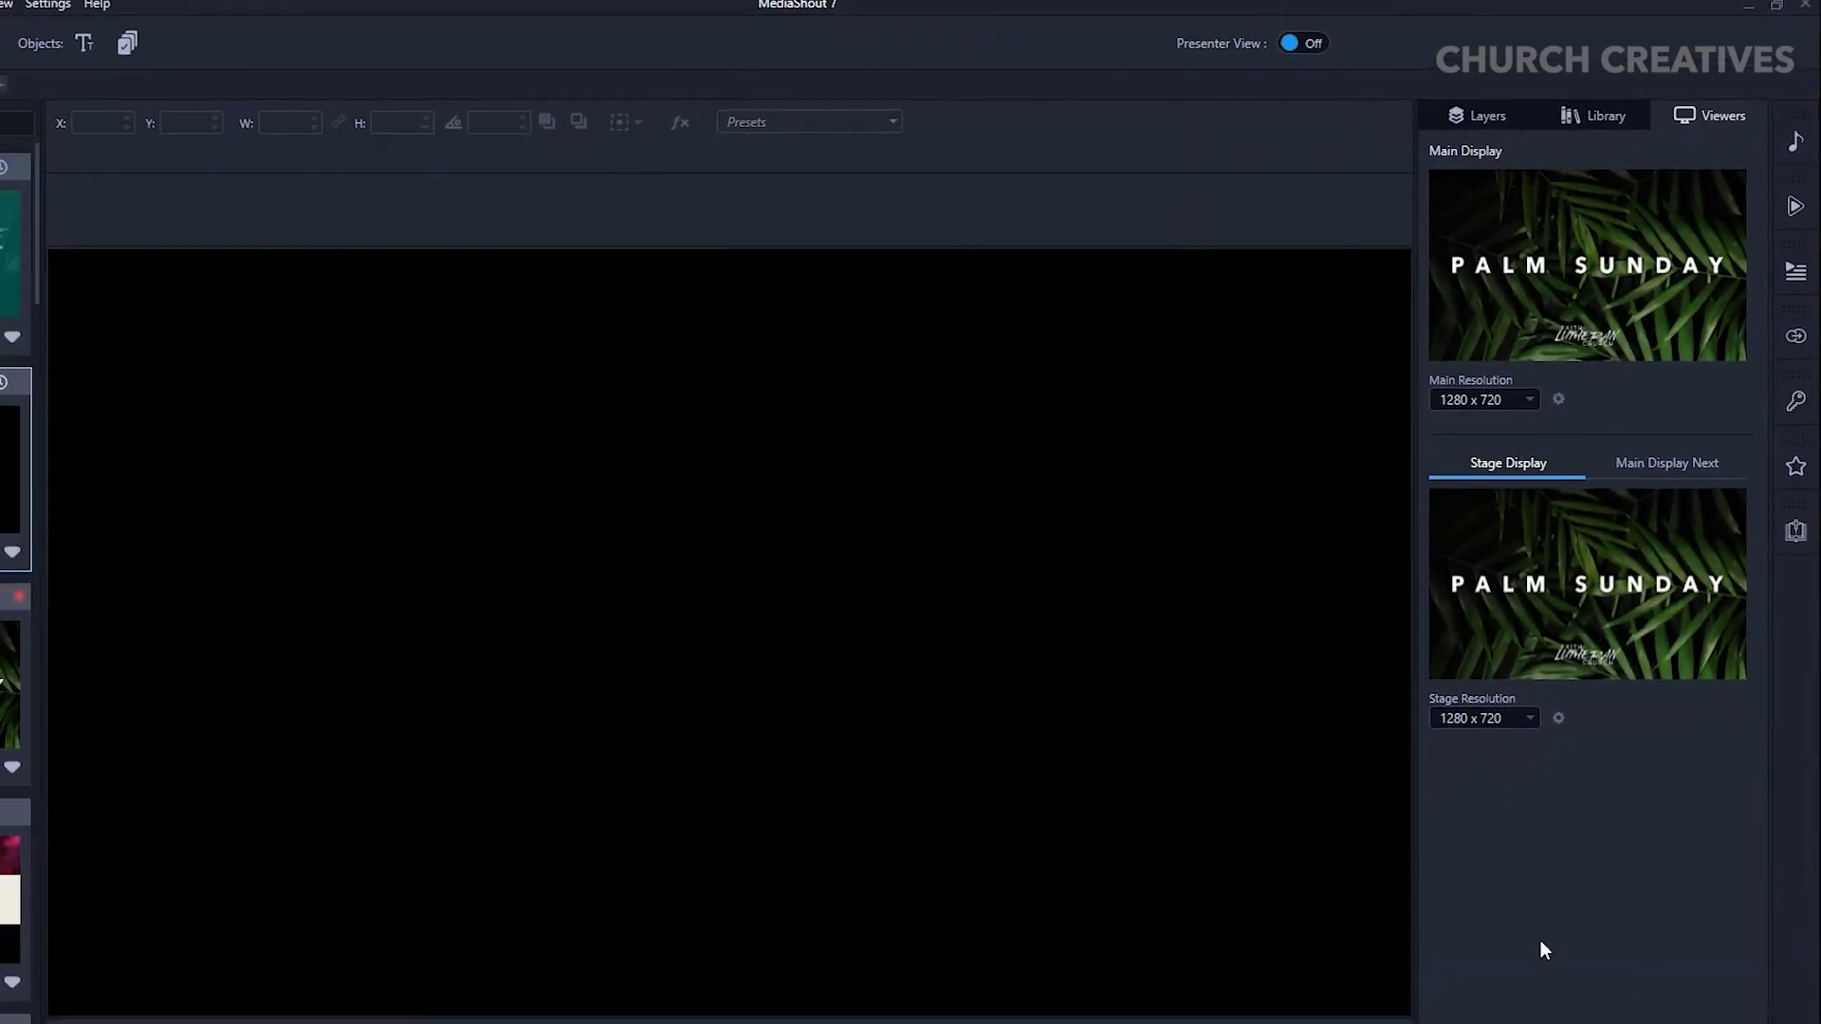
Watch the taskbar clock until the countdown cue fires at 5:03:30 PM.
left_click(1782, 1009)
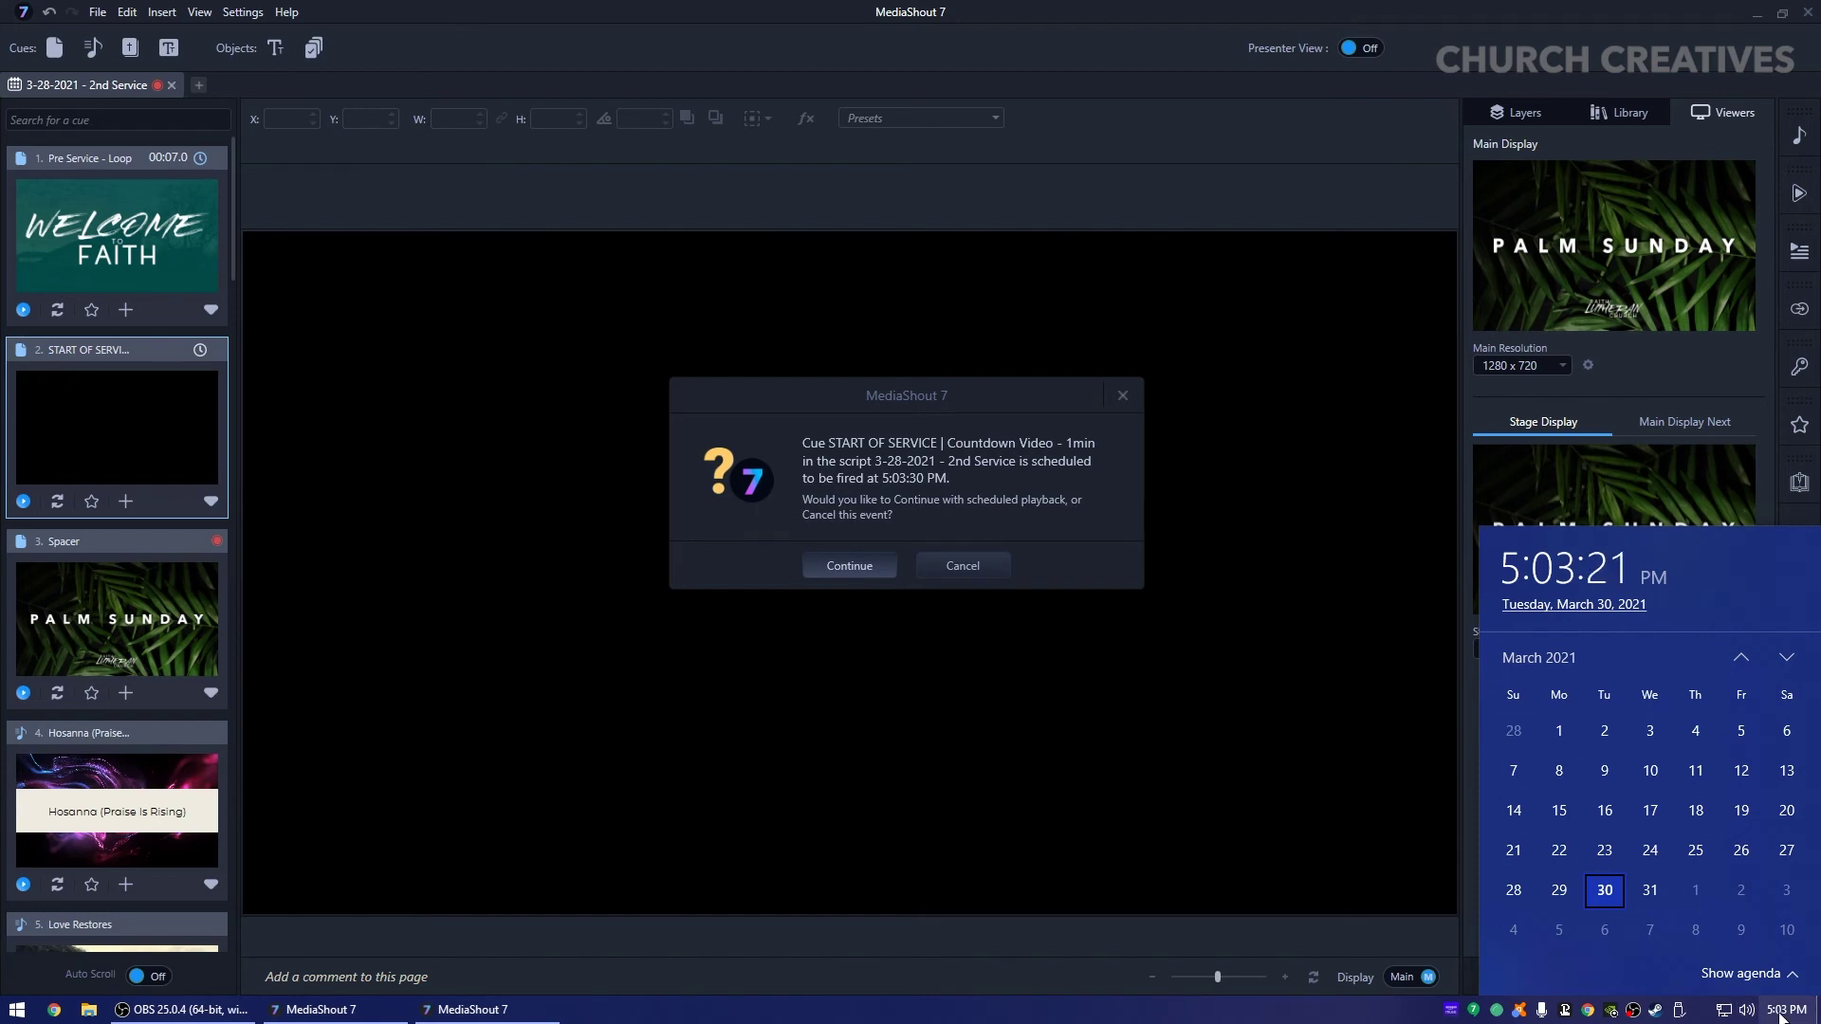
mouse_move(1787, 1009)
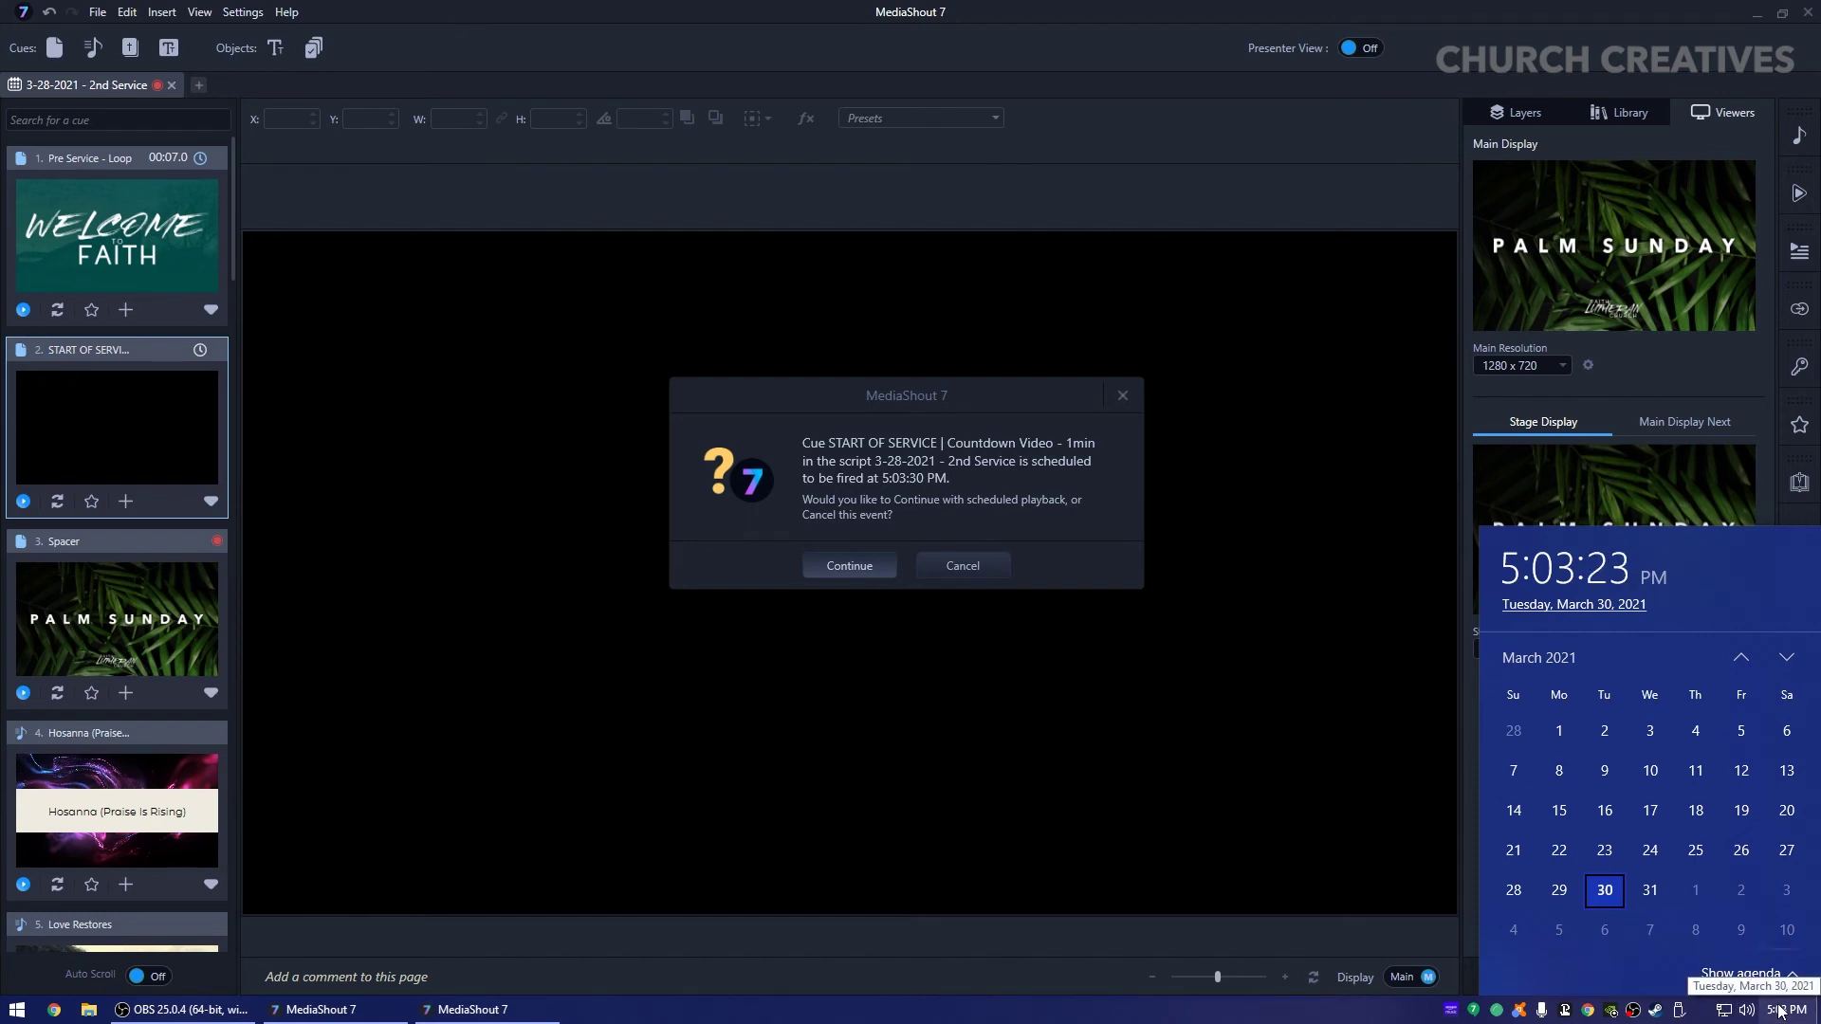
left_click(1779, 1010)
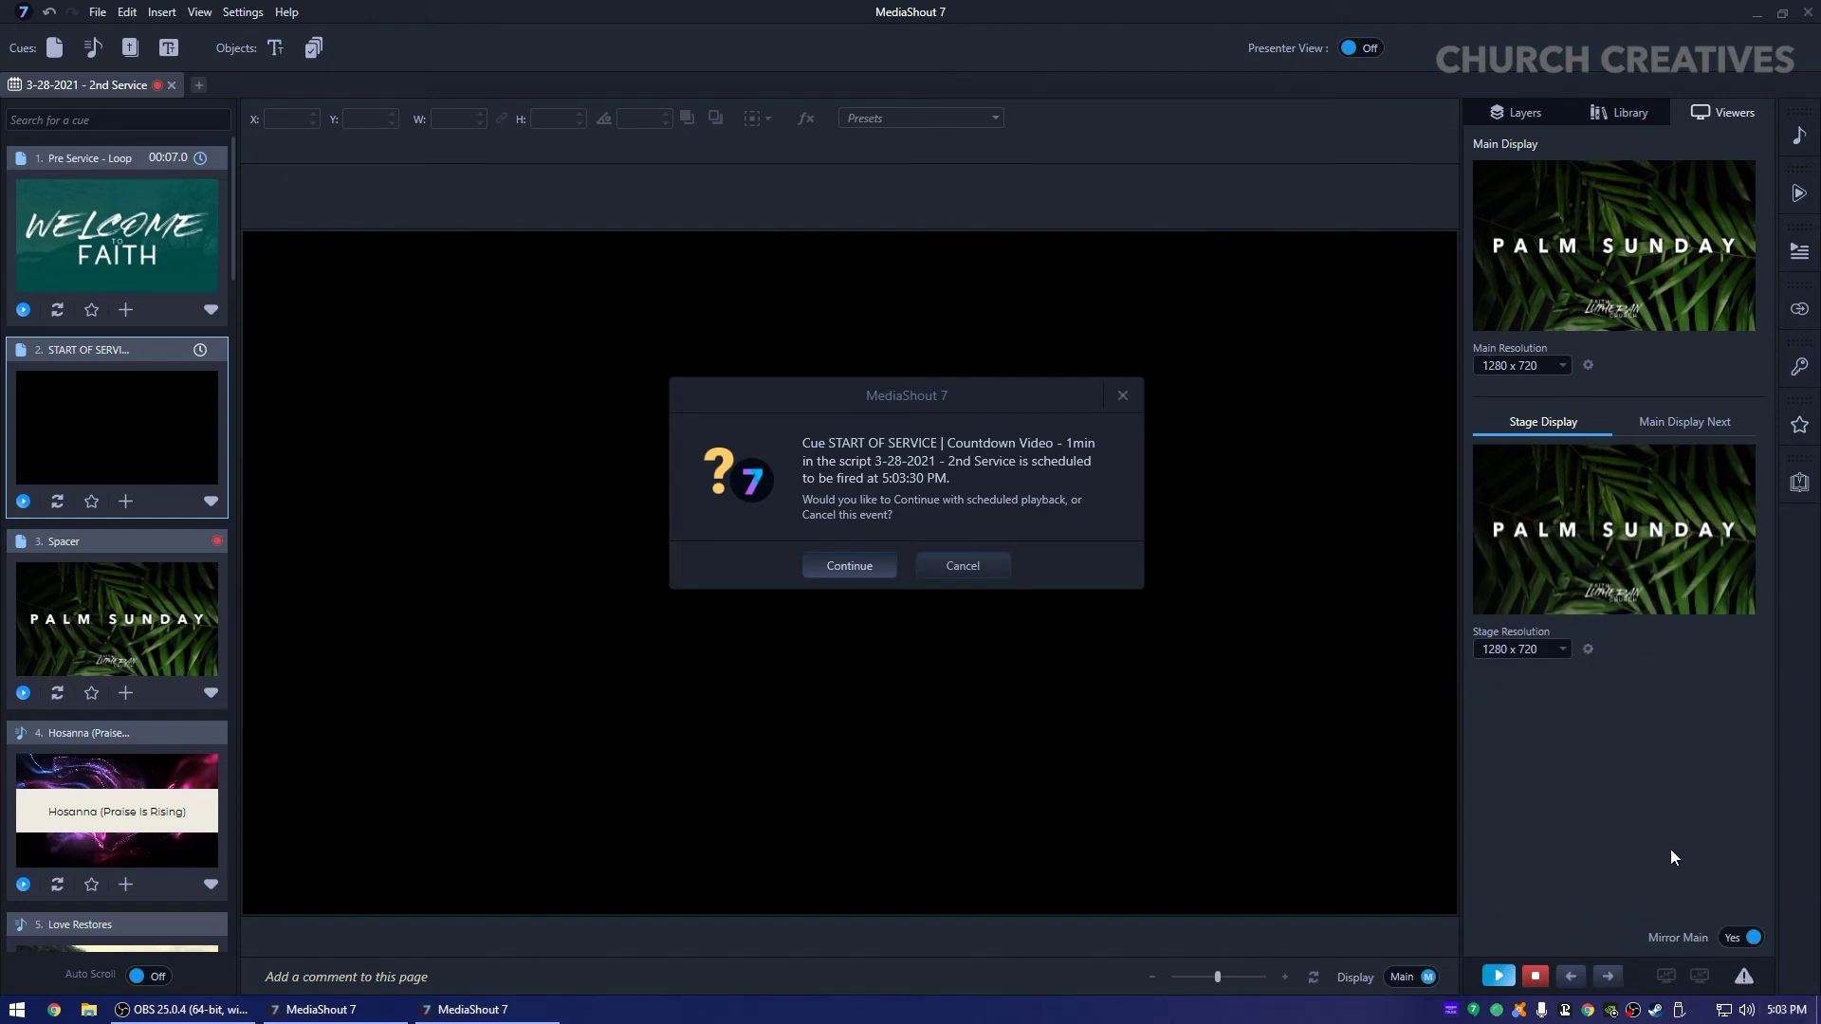
left_click(1786, 1010)
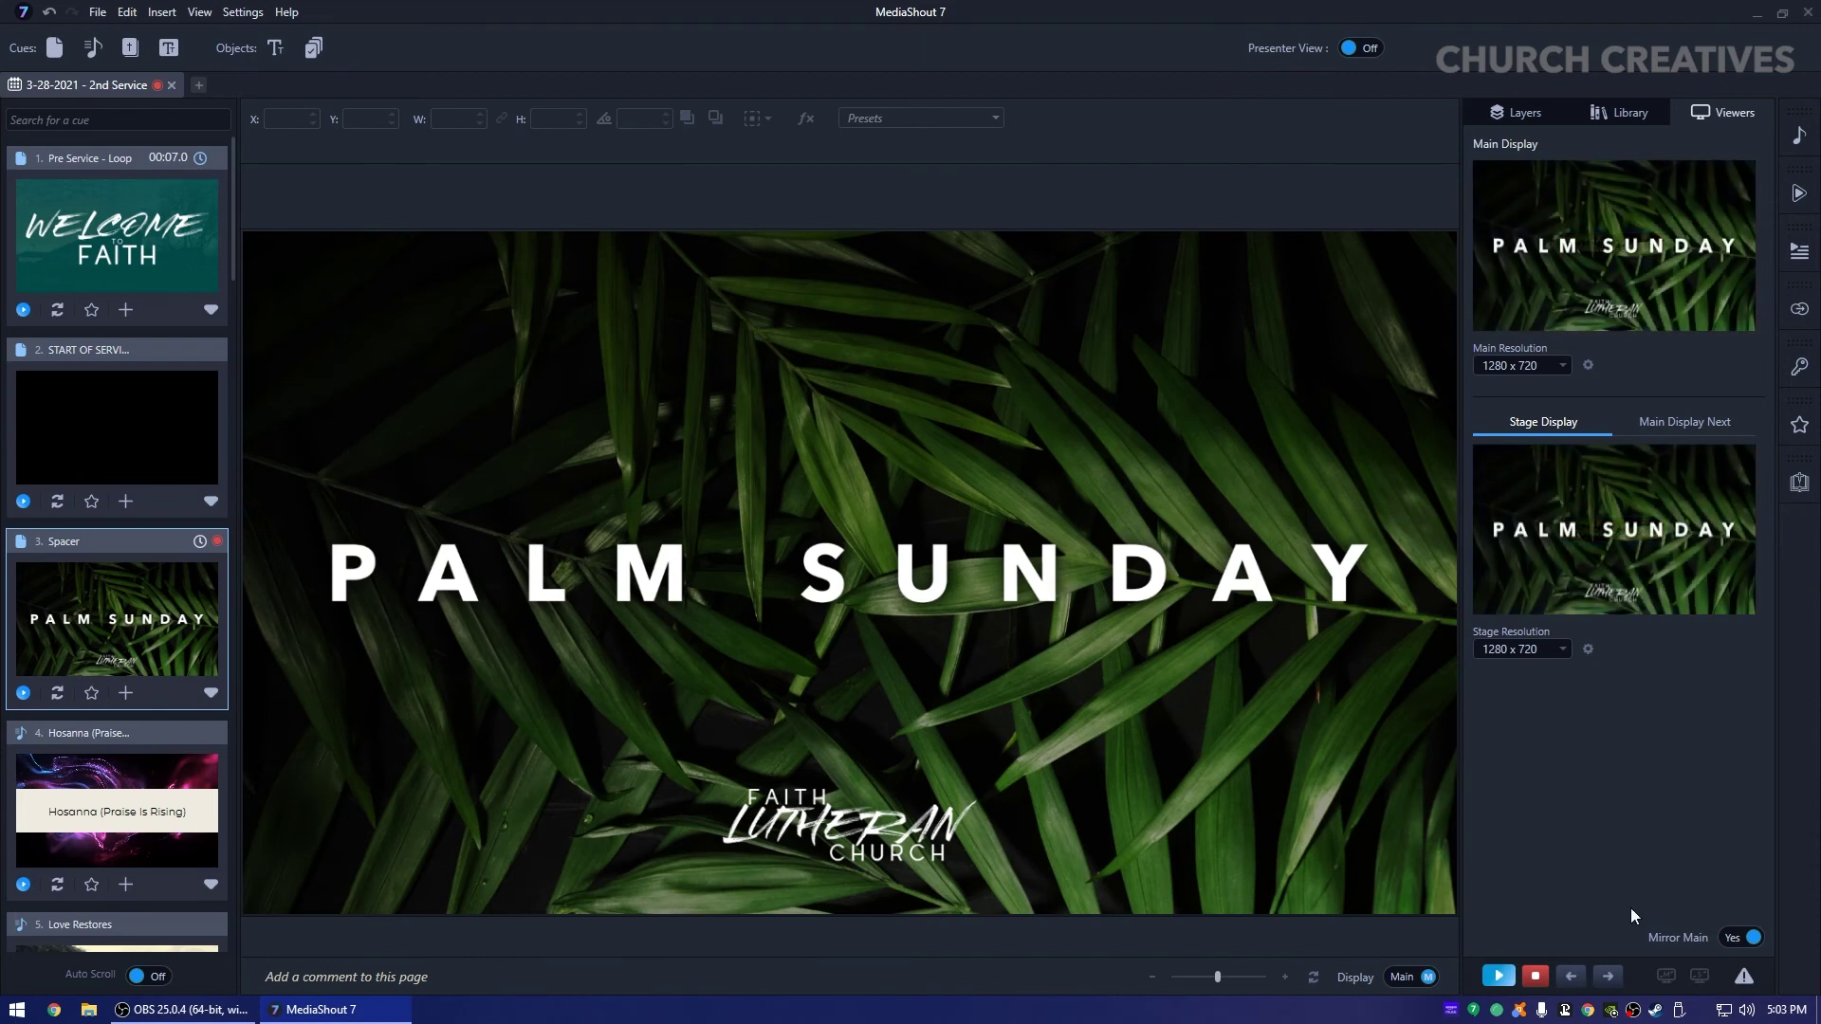
left_click(1787, 1011)
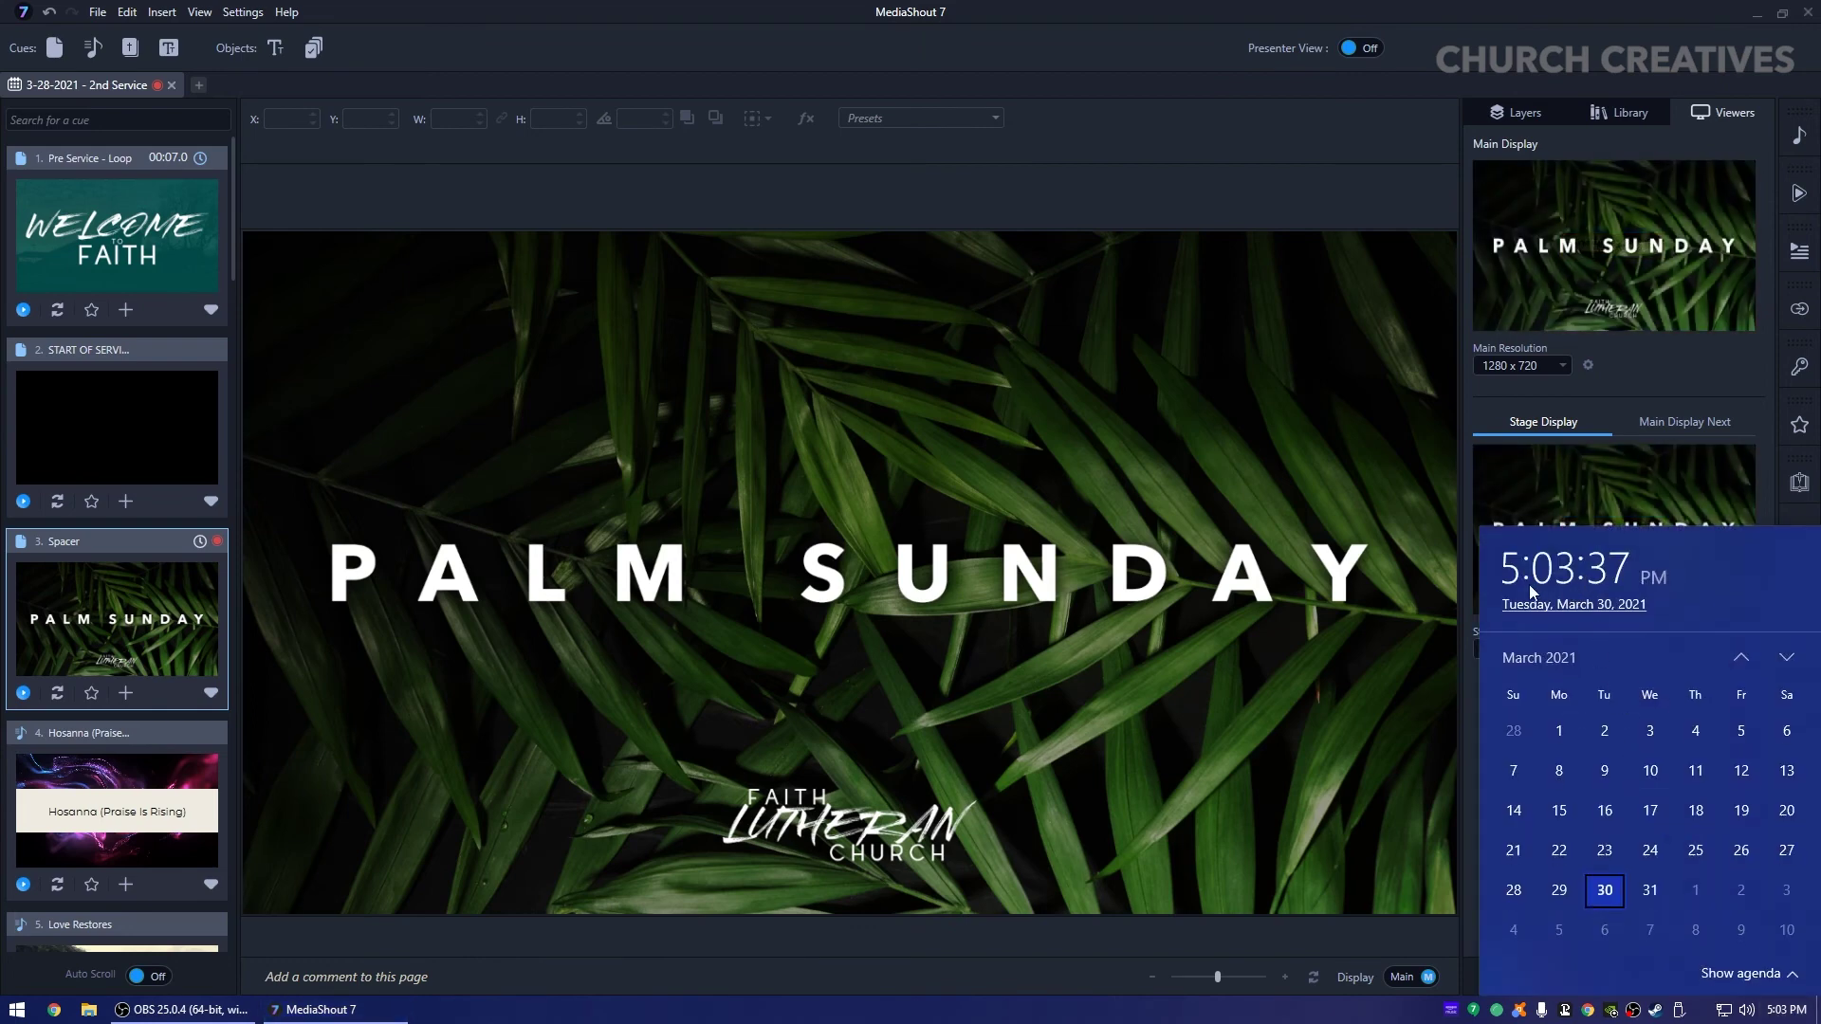
left_click(1391, 6)
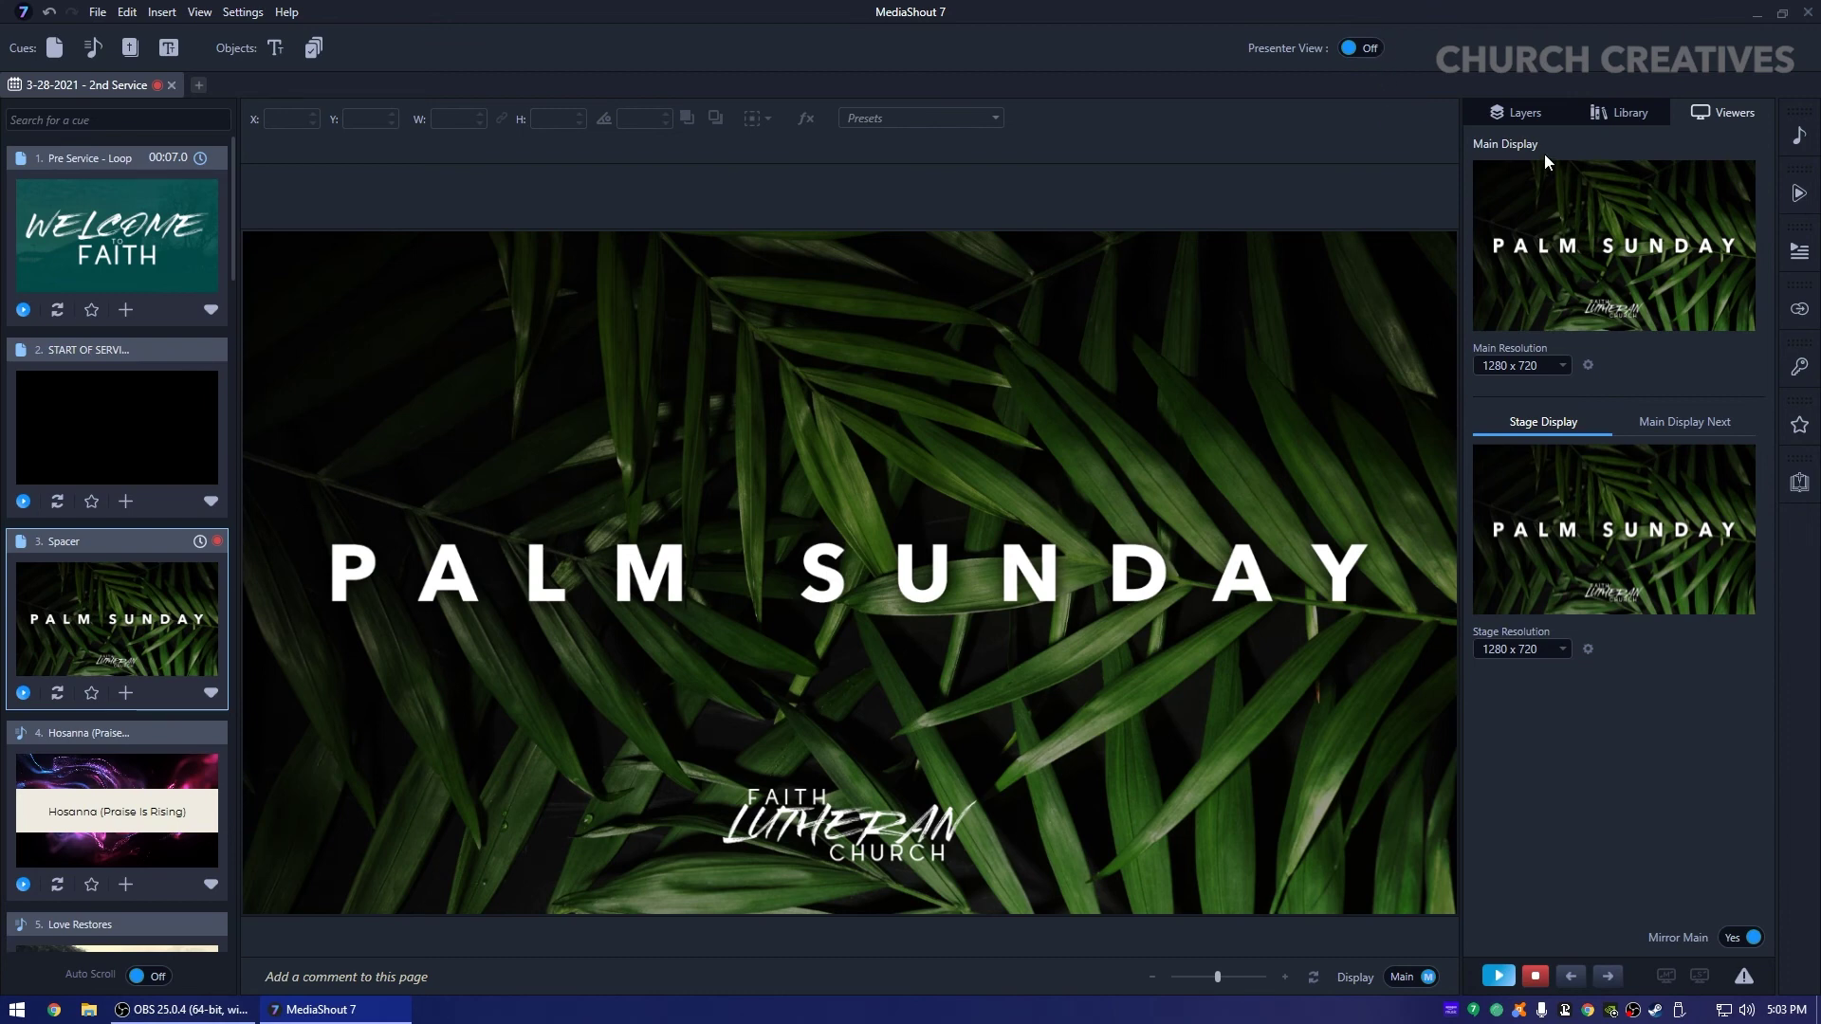
left_click(1803, 252)
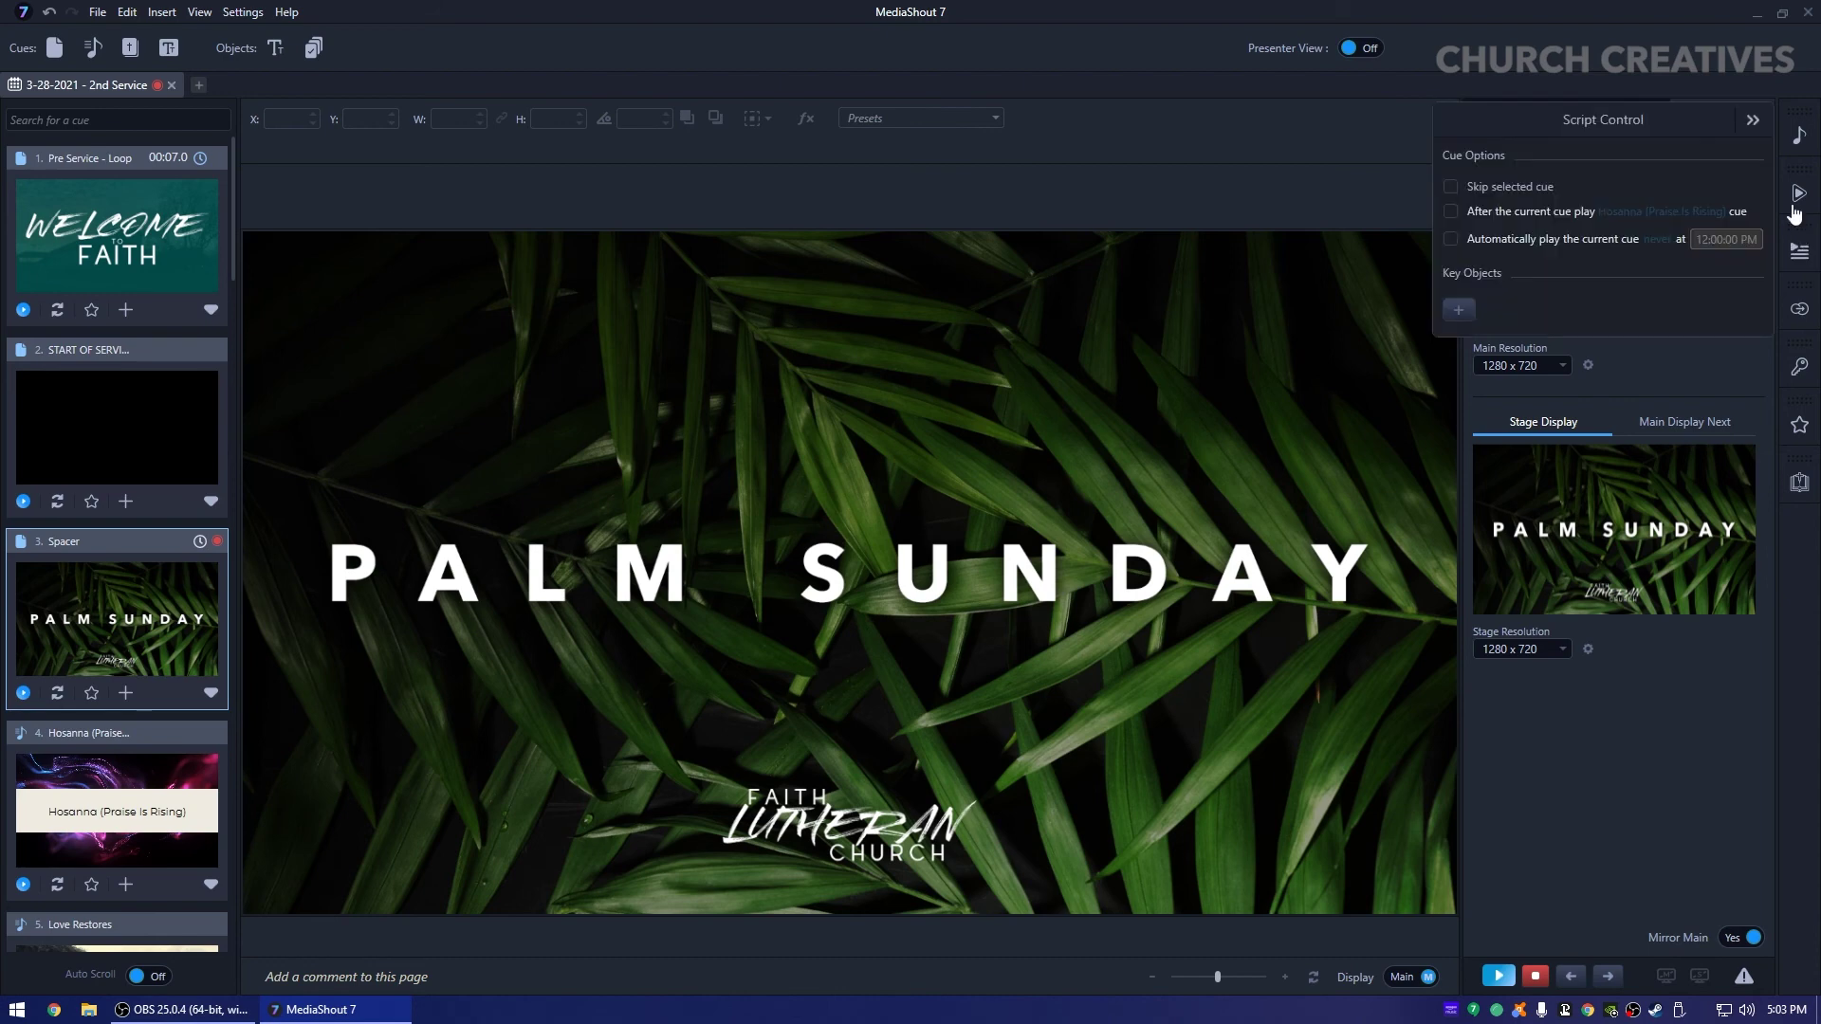
left_click(1750, 122)
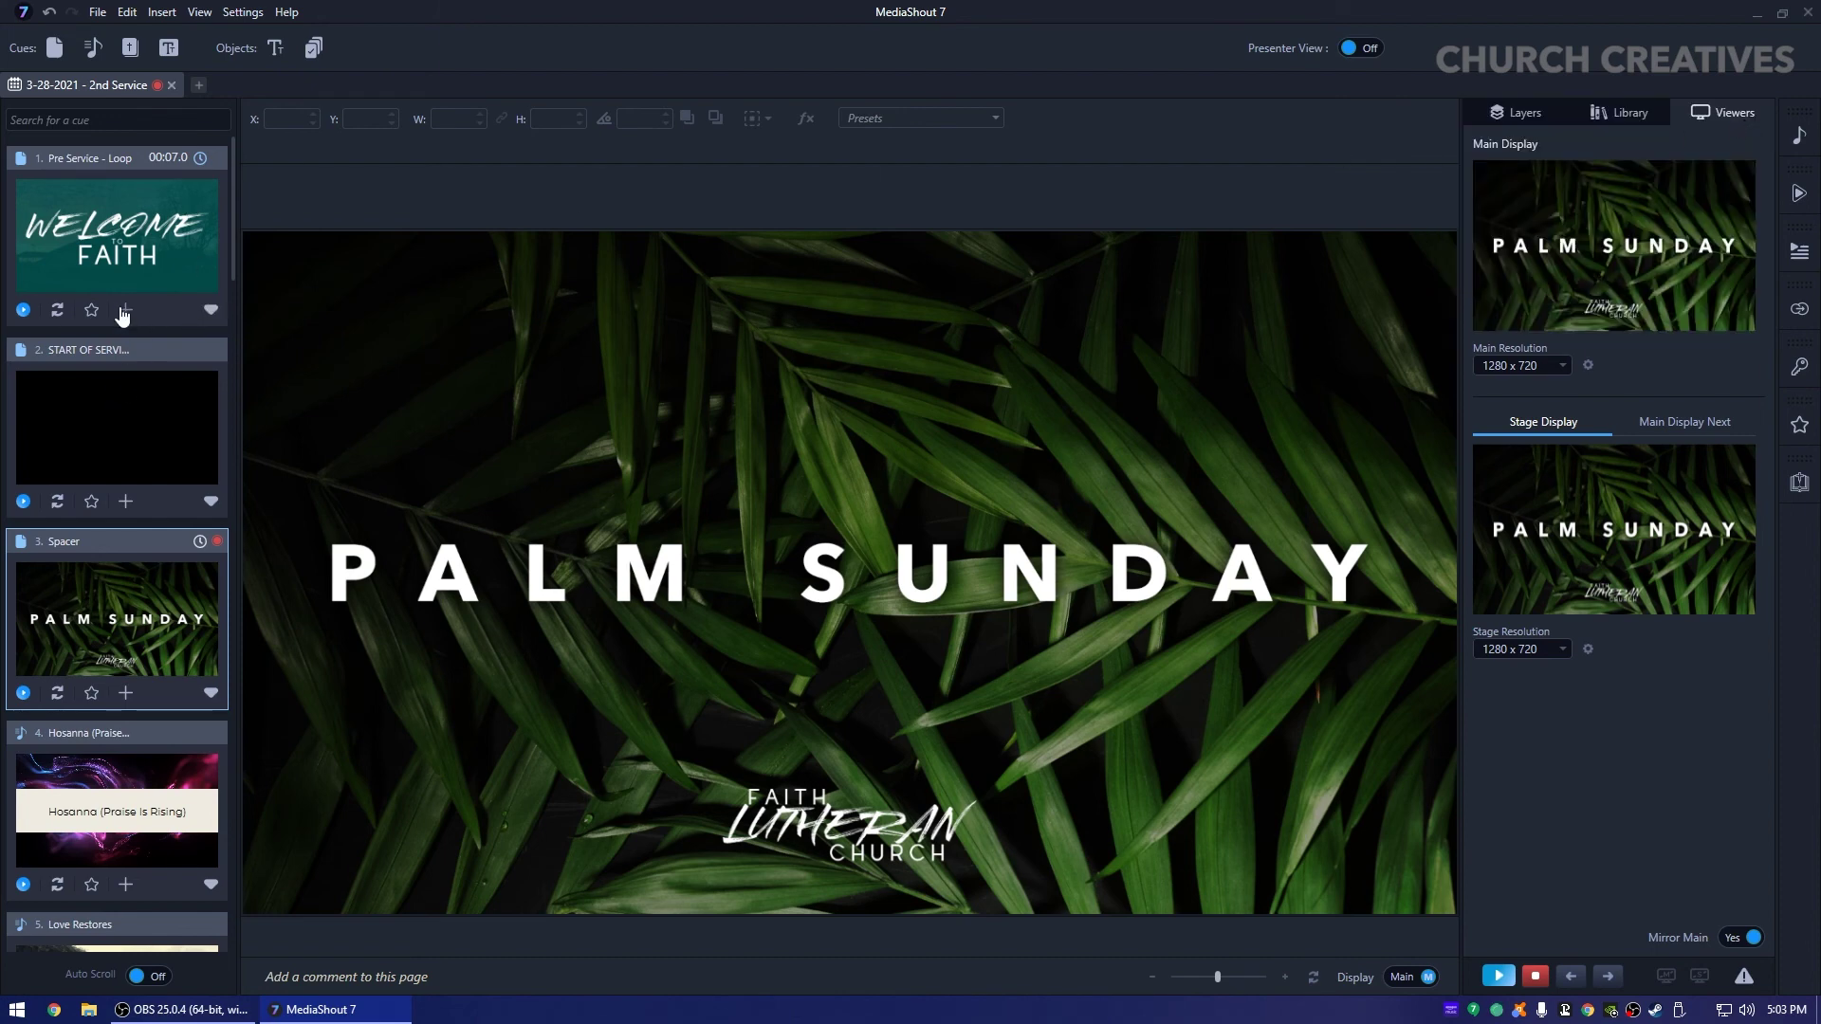